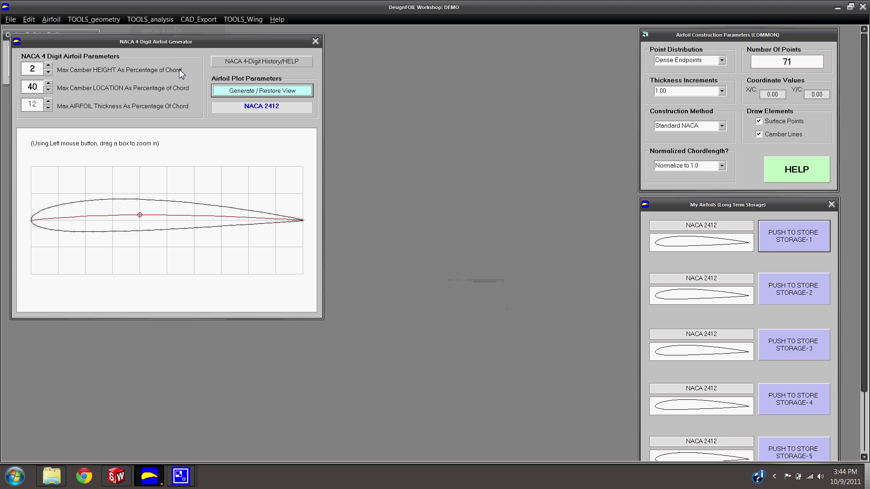
Raise the NACA 4-digit airfoil's maximum camber height to reach a NACA 6218 shape
left_click(48, 66)
left_click(48, 66)
left_click(49, 67)
left_click(48, 66)
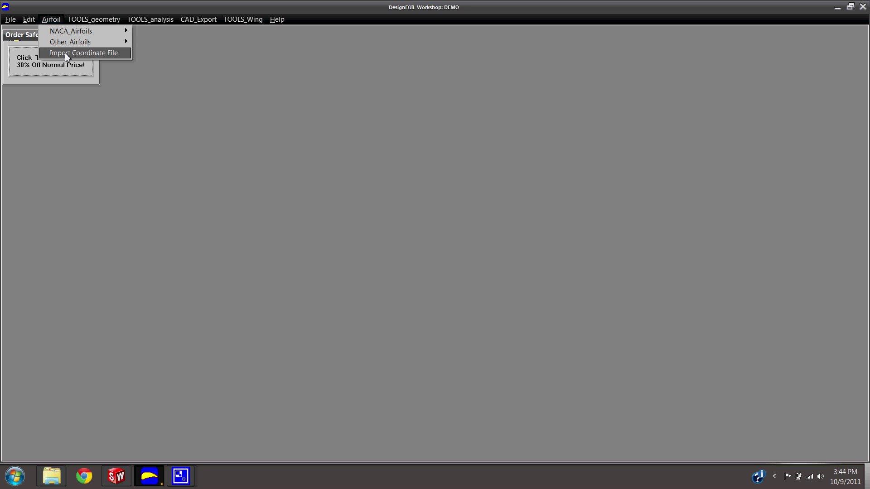
Load fx74modsm.dat to bring in the FX 74-Cl5-140 MOD airfoil at 13.065% thickness
left_click(65, 52)
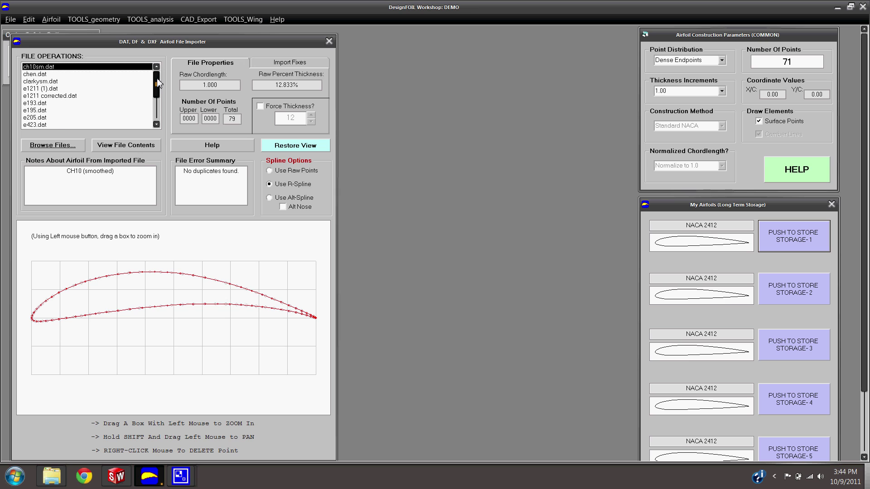
left_click_drag(158, 83, 122, 107)
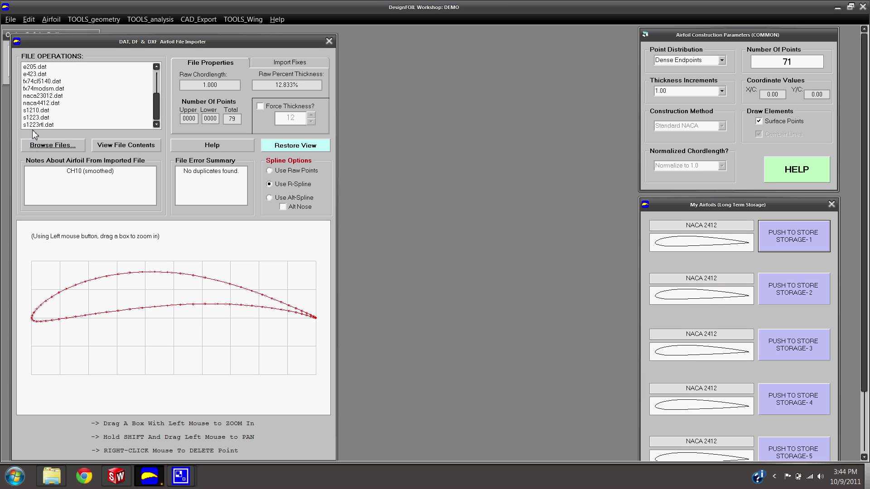
left_click(45, 90)
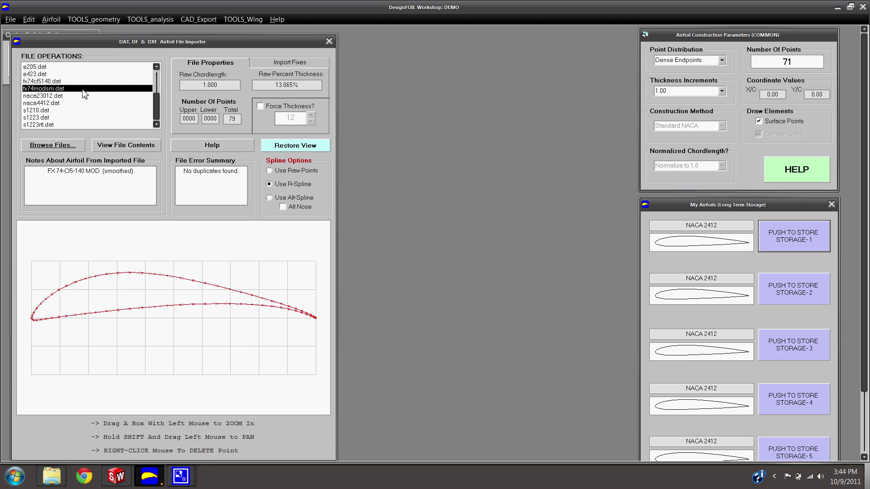
Create new part Part2 and start Sketch1 on its Front Plane
left_click(110, 483)
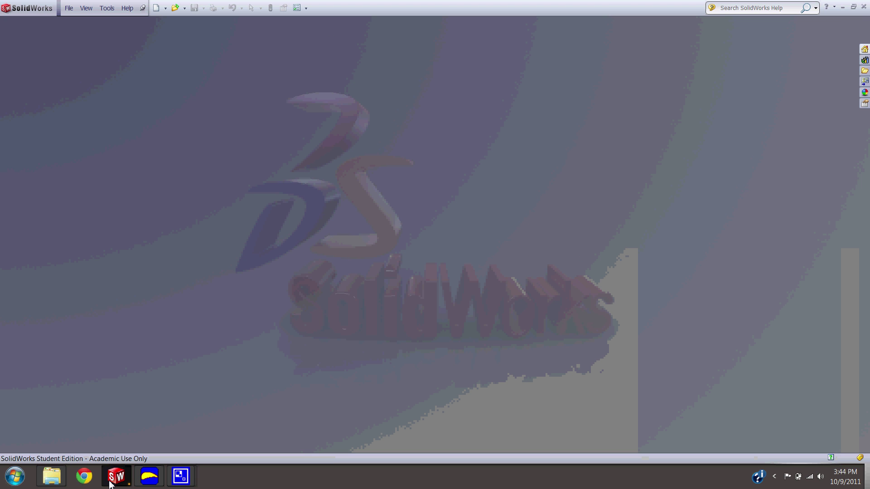
left_click(152, 12)
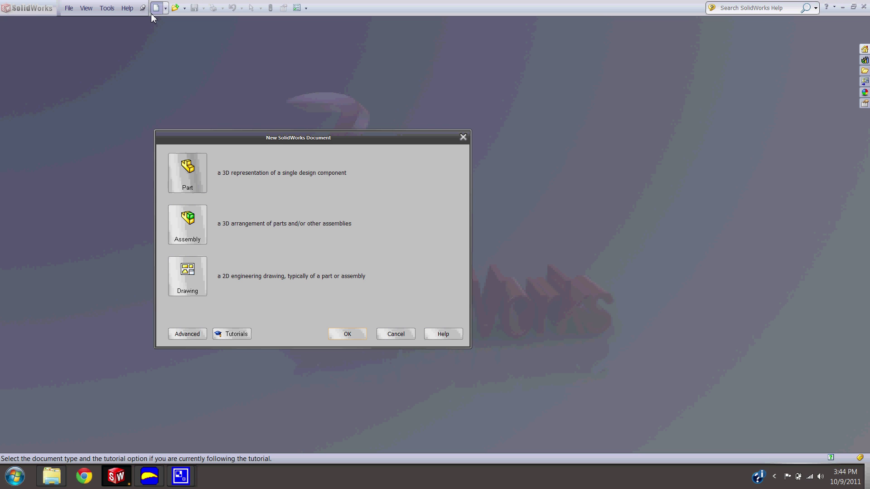
double_click(178, 164)
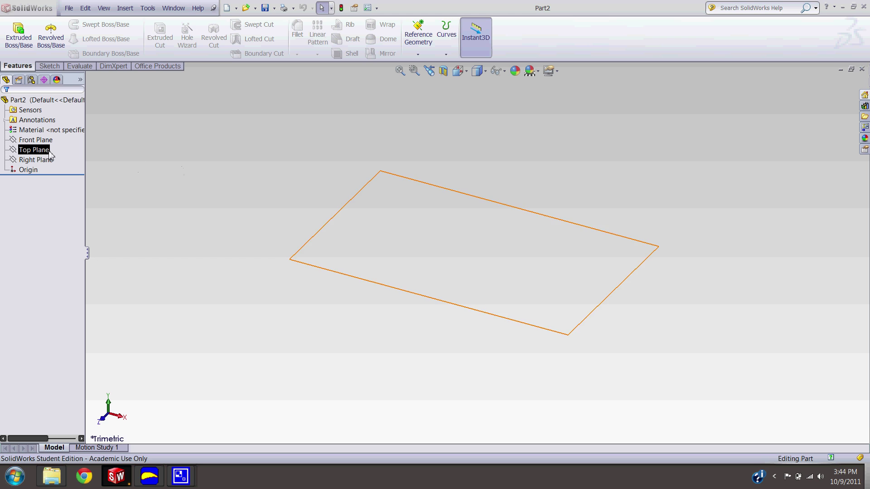
left_click(41, 141)
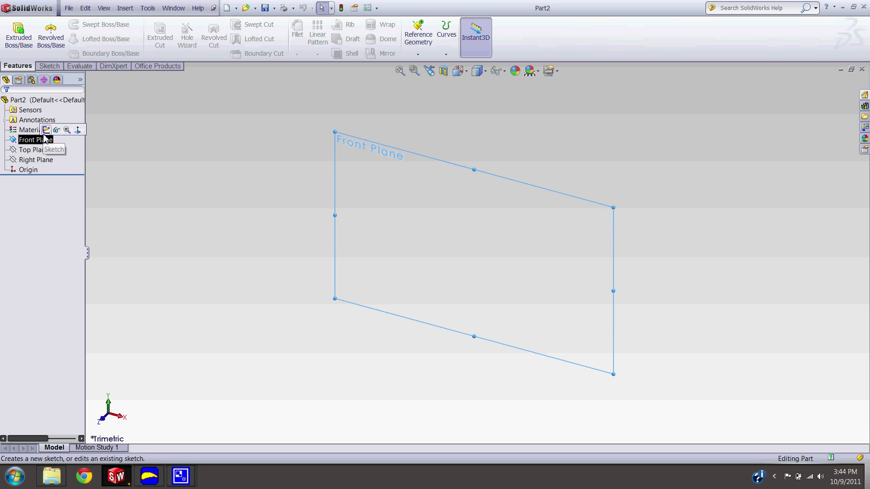
left_click(46, 131)
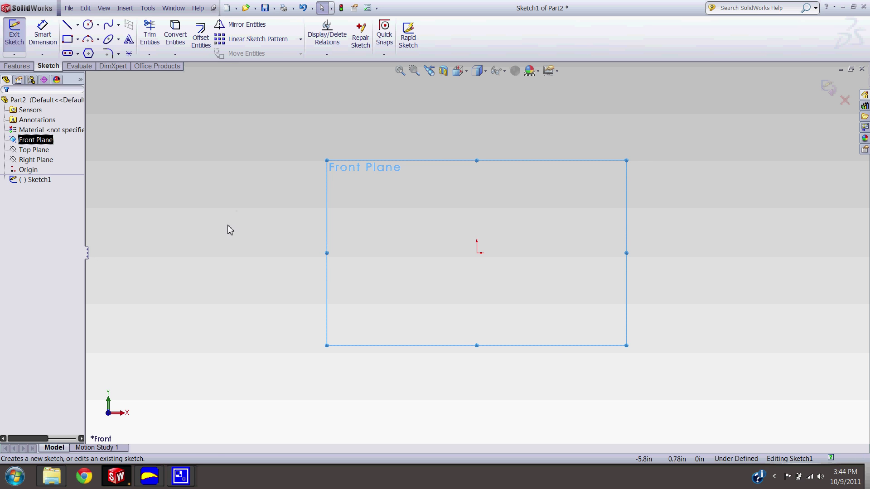
Export the FX 74-Cl5-140 MOD airfoil to SolidWorks at the demo-locked 2.718277-inch chordlength
left_click(149, 476)
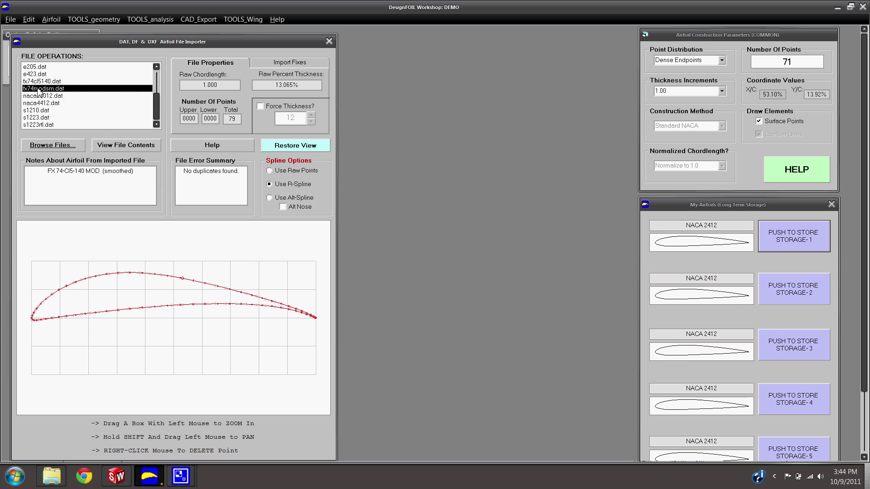
left_click(198, 19)
mouse_move(219, 42)
left_click(296, 45)
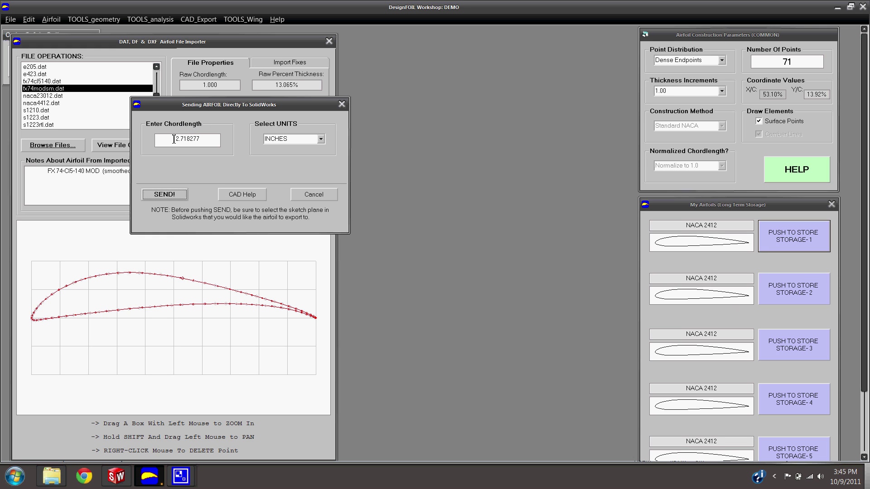
left_click_drag(174, 139, 211, 139)
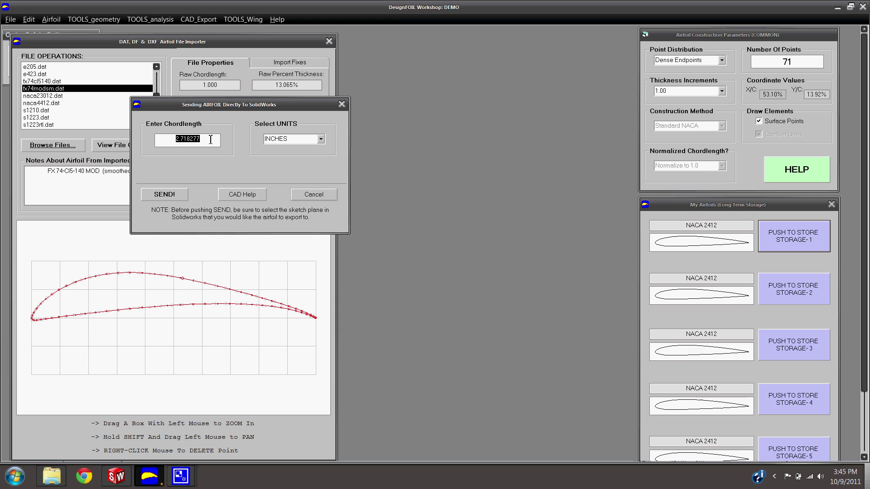
type("1")
left_click(513, 274)
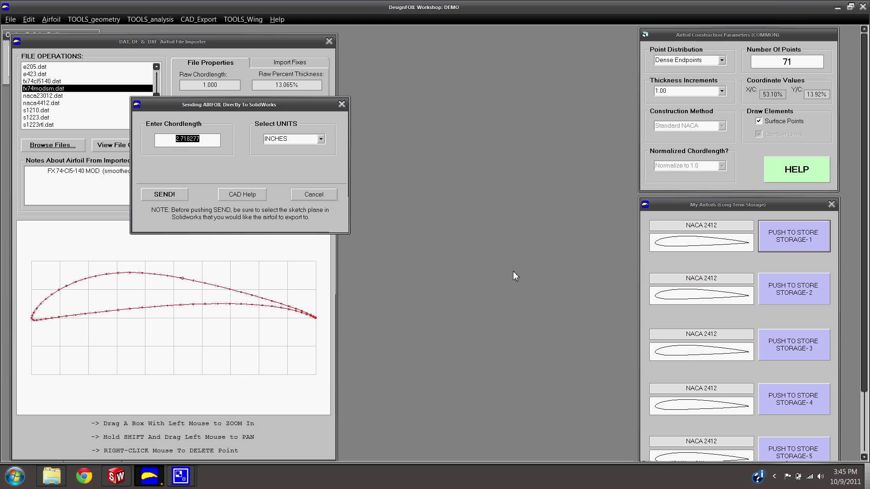
left_click(178, 201)
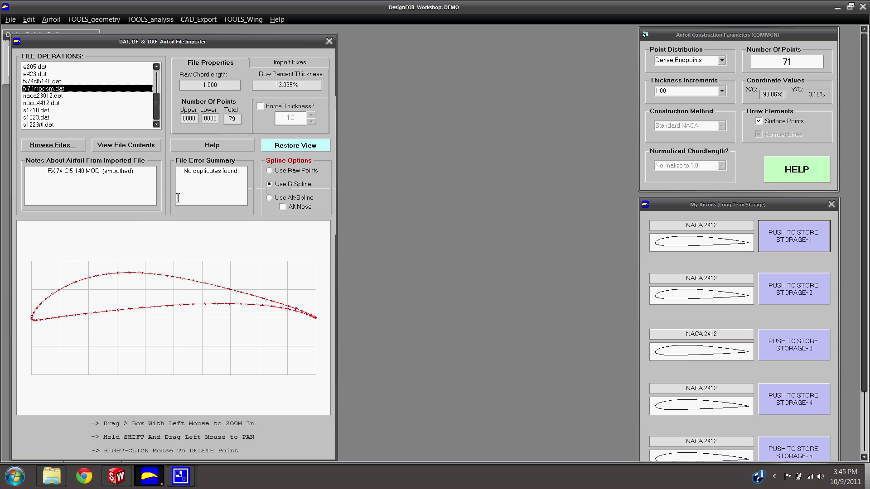
Fit, orbit and zoom around the imported FX 74 airfoil sketch on Plane847
left_click(123, 483)
key("f")
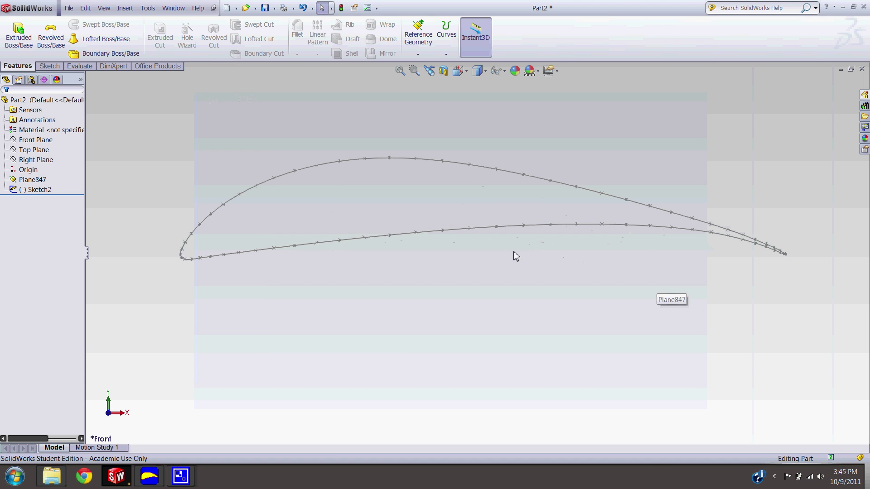
scroll(316, 277, "up", 5)
middle_click_drag(379, 258, 449, 322)
key("ctrl+8")
scroll(344, 253, "down", 4)
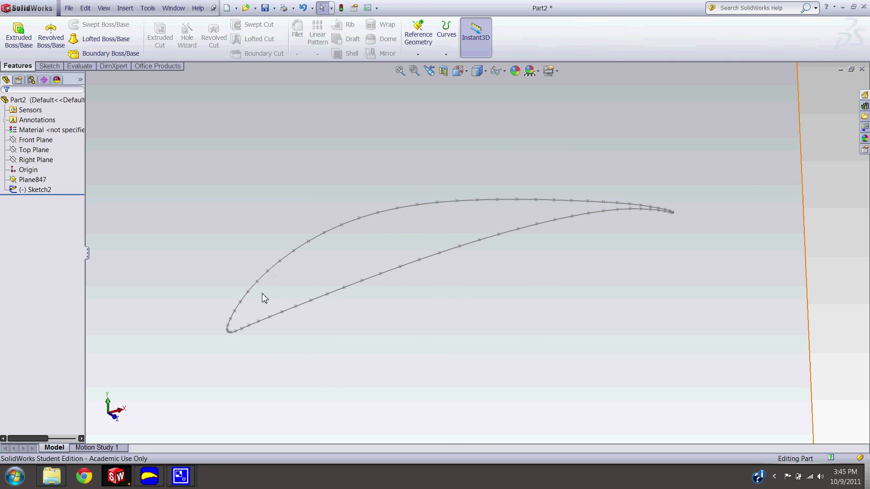
scroll(264, 297, "down", 4)
scroll(264, 300, "down", 2)
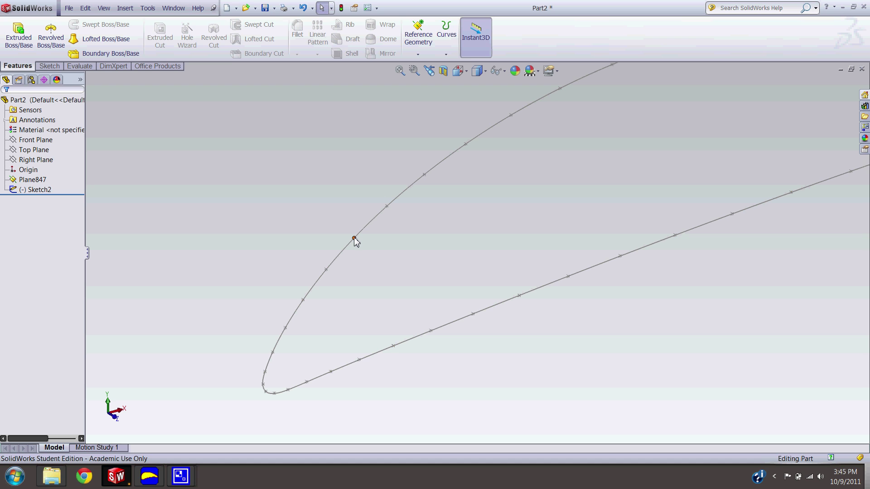
key("f")
scroll(615, 230, "down", 2)
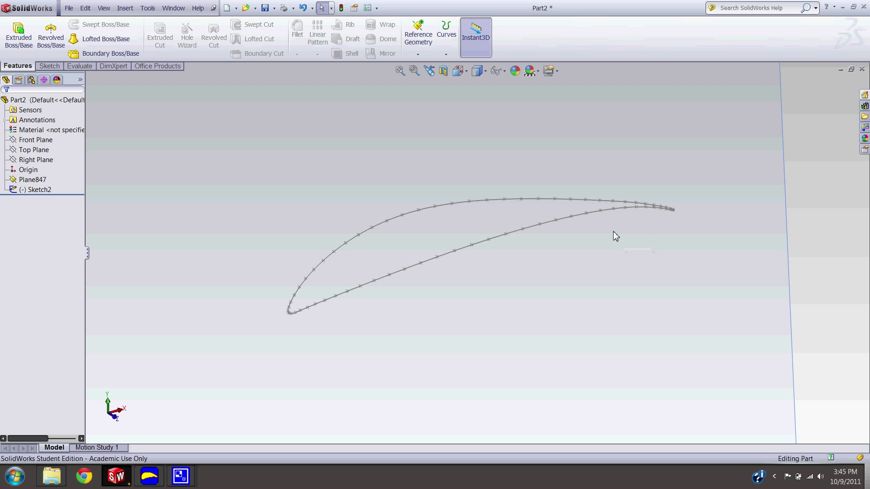
scroll(520, 218, "up", 3)
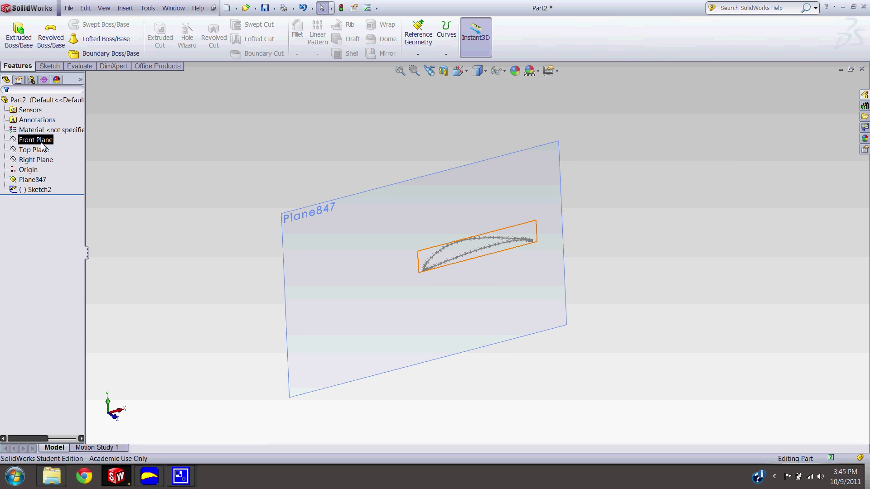
Create Plane848 offset about 3.06 in from the Front Plane, beside the airfoil
mouse_move(503, 287)
middle_mouse_down()
mouse_move(560, 285)
mouse_move(516, 268)
middle_mouse_up()
middle_click_drag(469, 252, 453, 247)
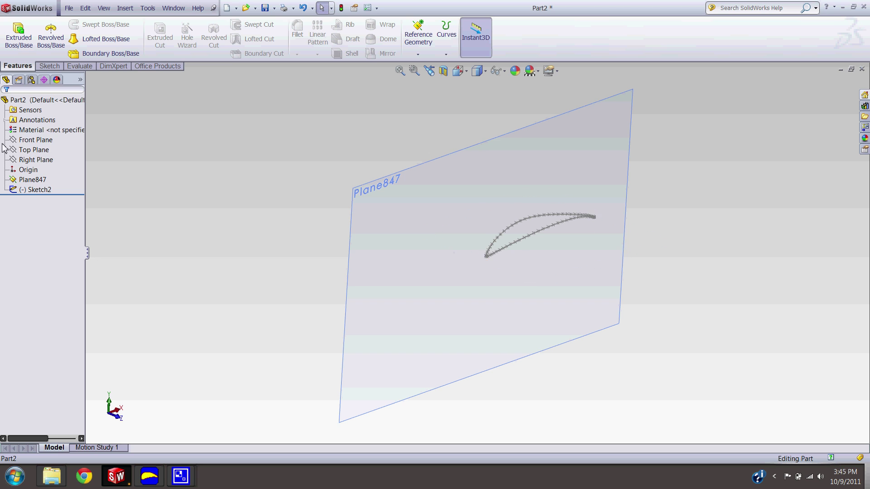
left_click(41, 141)
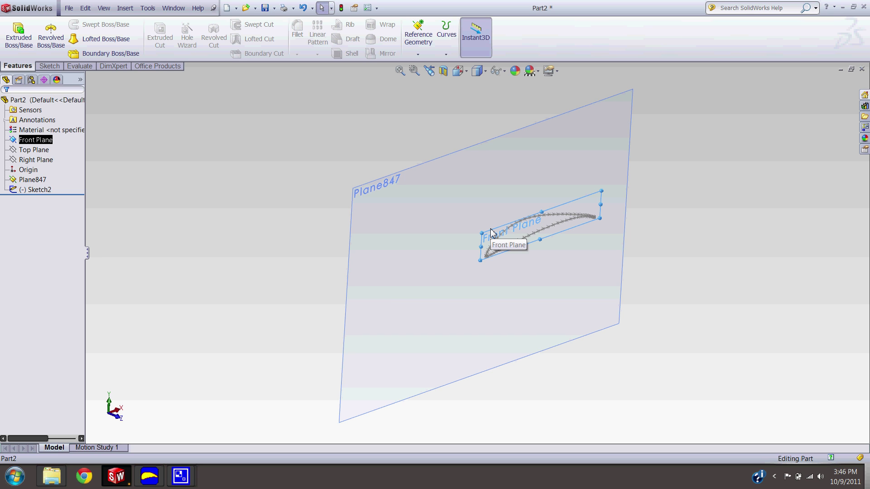
left_click_drag(491, 232, 616, 300, "ctrl")
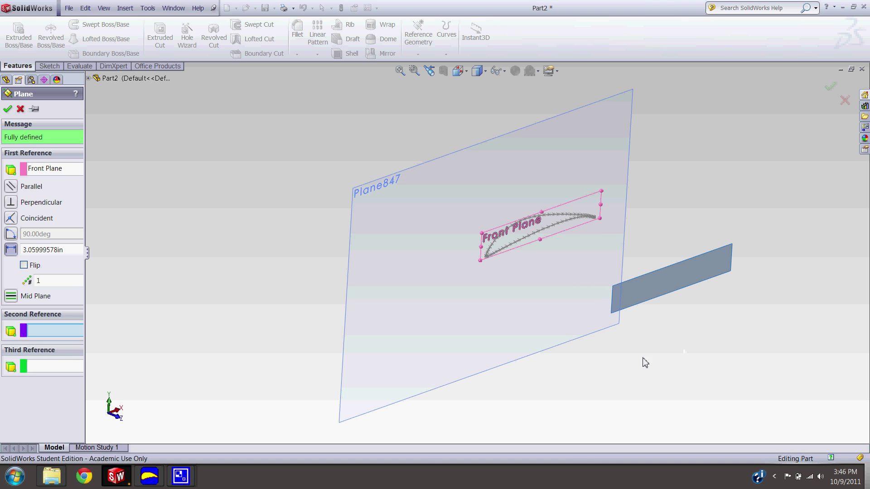
left_click(7, 109)
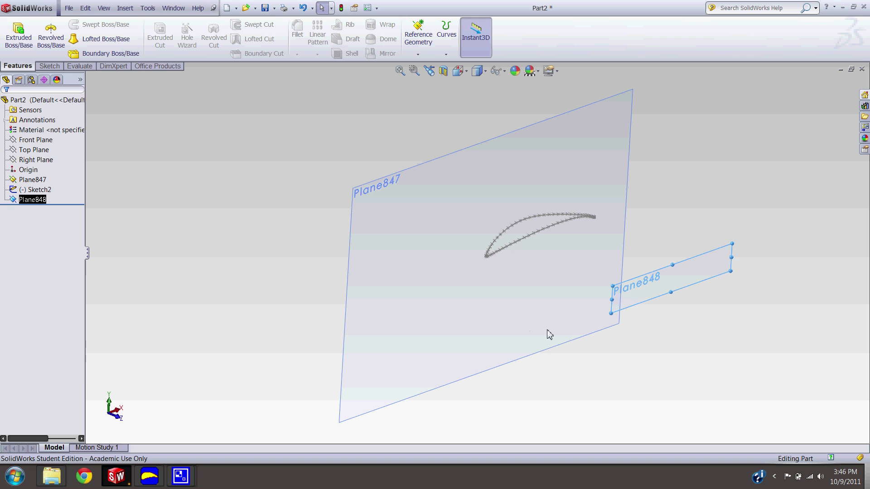
mouse_move(548, 334)
middle_mouse_down()
mouse_move(501, 317)
mouse_move(394, 324)
mouse_move(384, 365)
middle_mouse_up()
key("ctrl+8")
mouse_move(449, 337)
middle_mouse_down()
mouse_move(569, 350)
mouse_move(555, 355)
middle_mouse_up()
left_click(843, 325)
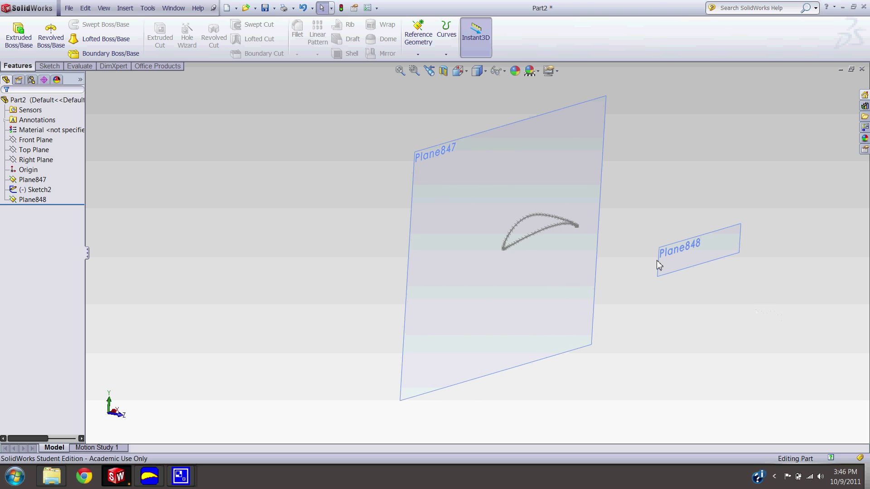
Start Sketch3 on Plane848, next to the airfoil outline on Plane847
left_click(13, 201)
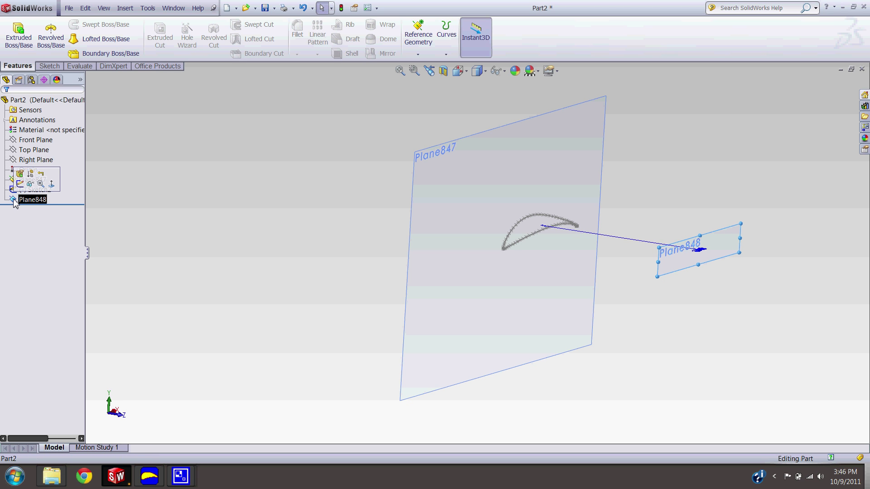
left_click(19, 184)
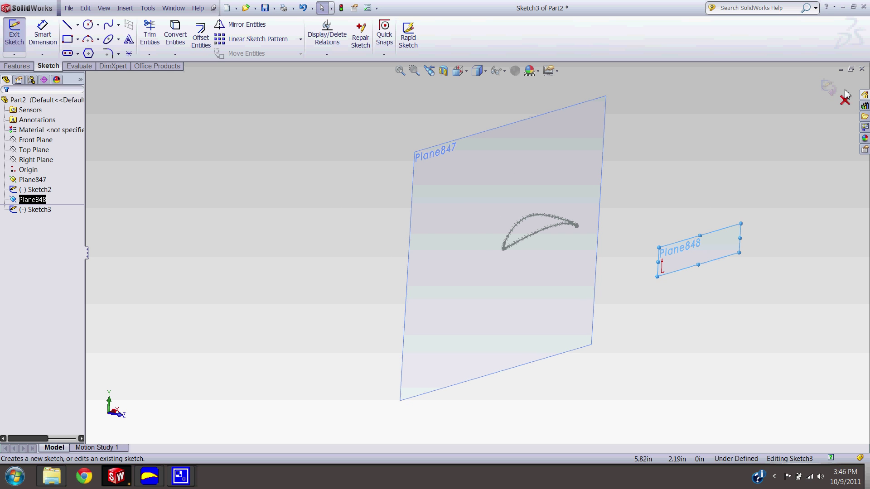
middle_click_drag(707, 307, 690, 306)
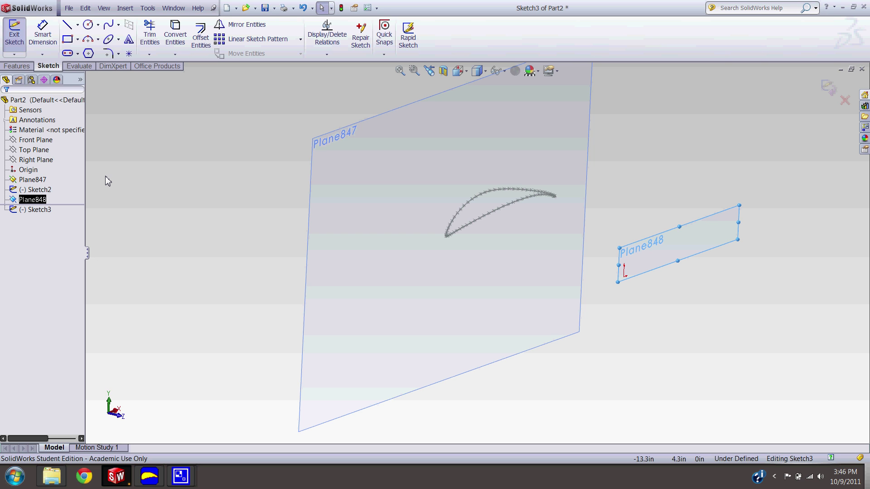
Convert Sketch2's airfoil curve into Sketch3 on Plane848 and inspect the result
left_click(42, 192, "ctrl")
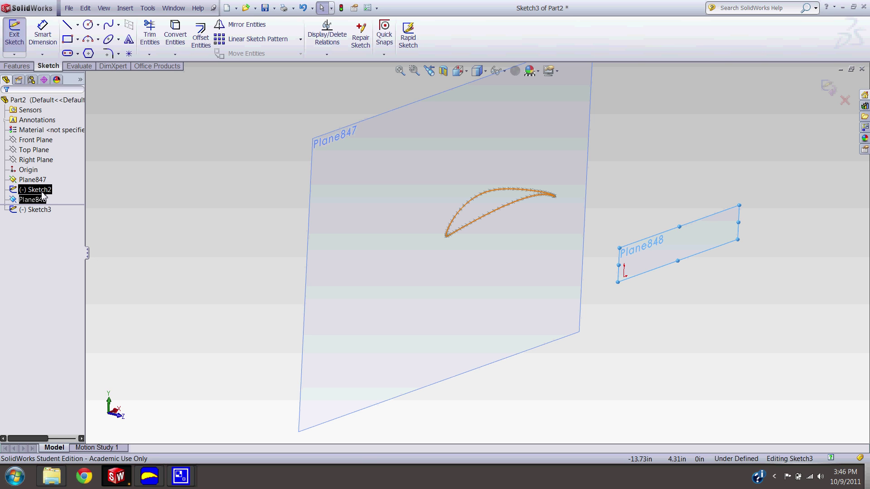
left_click(42, 193)
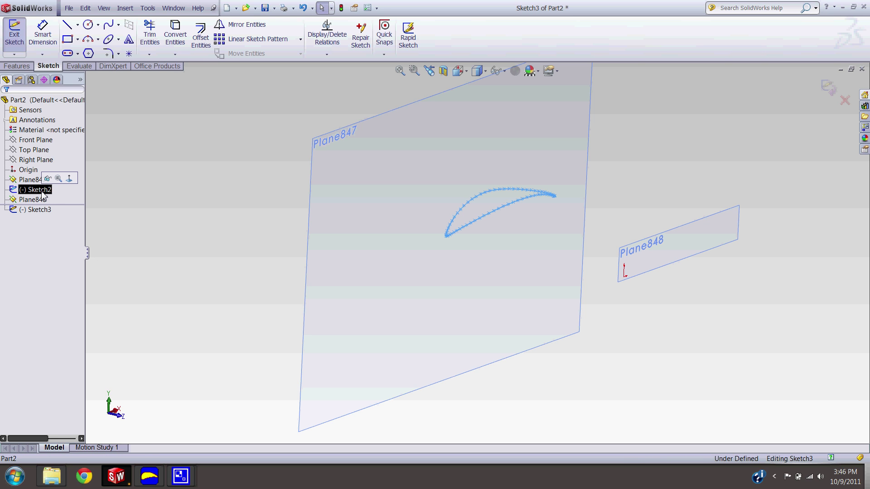
left_click(175, 34)
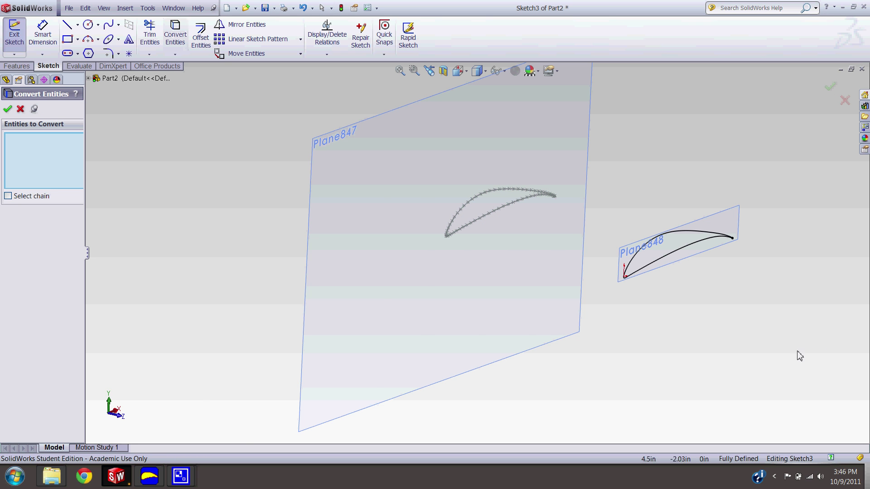
scroll(602, 213, "down", 8)
scroll(506, 285, "up", 6)
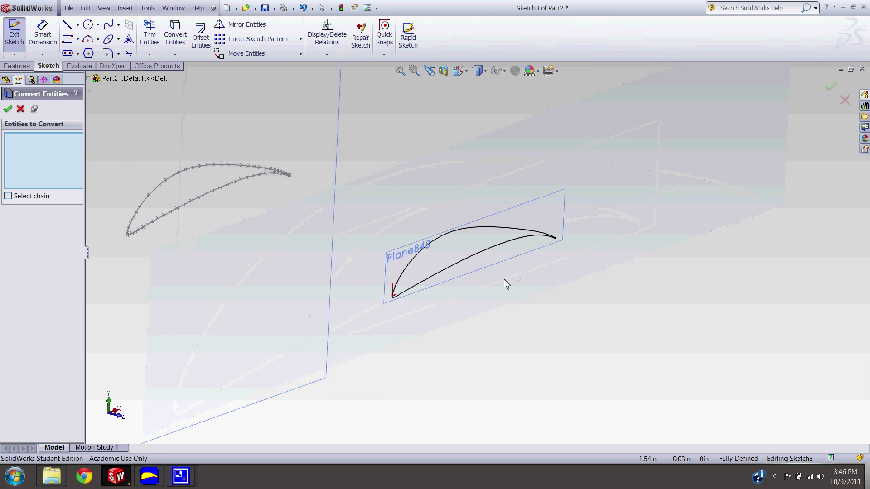
scroll(485, 249, "down", 8)
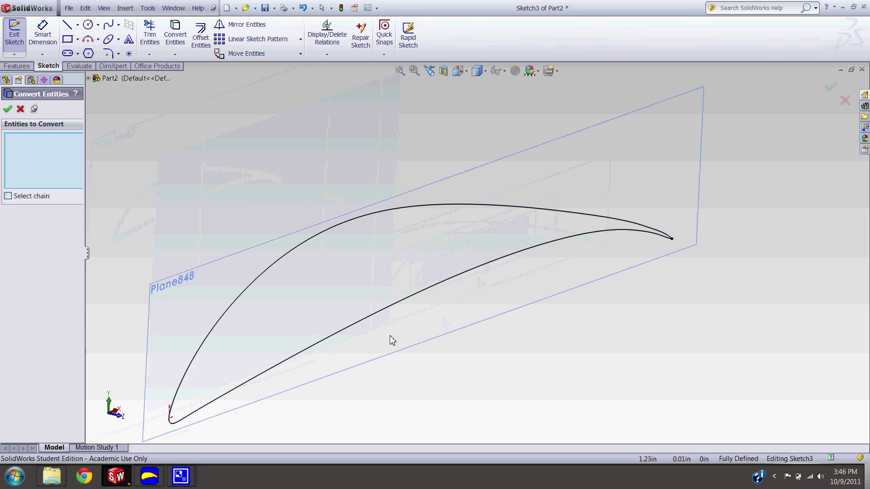
scroll(358, 290, "up", 8)
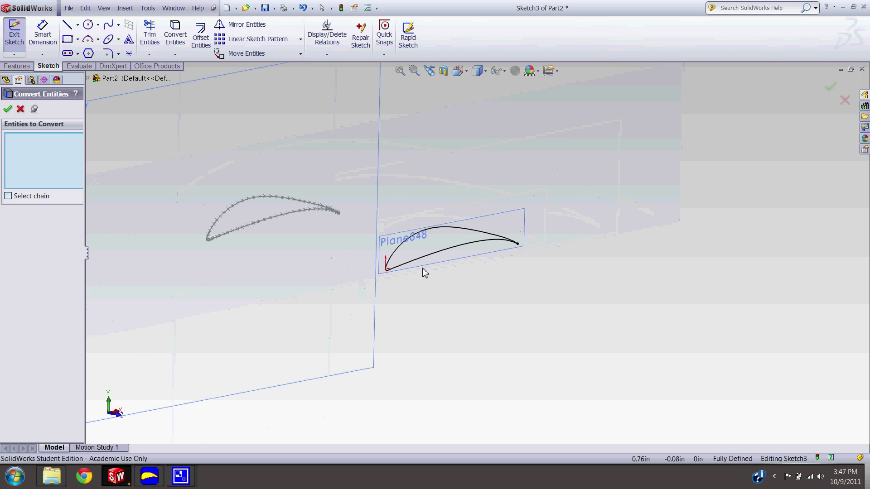
middle_click_drag(423, 271, 387, 307)
scroll(289, 335, "down", 5)
scroll(539, 294, "up", 2)
scroll(543, 292, "up", 3)
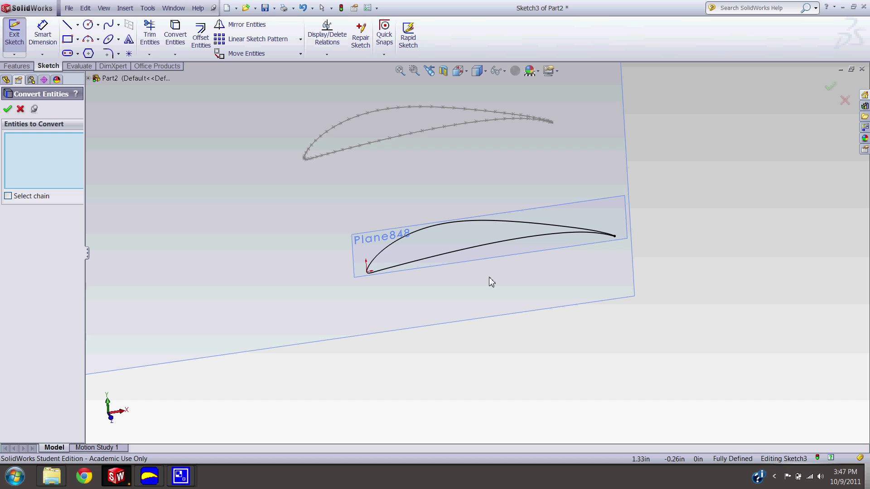
Measure the converted spline's 5.6847 in arc length and accept the converted curve
key("ctrl+m")
left_click(370, 272)
key("Return")
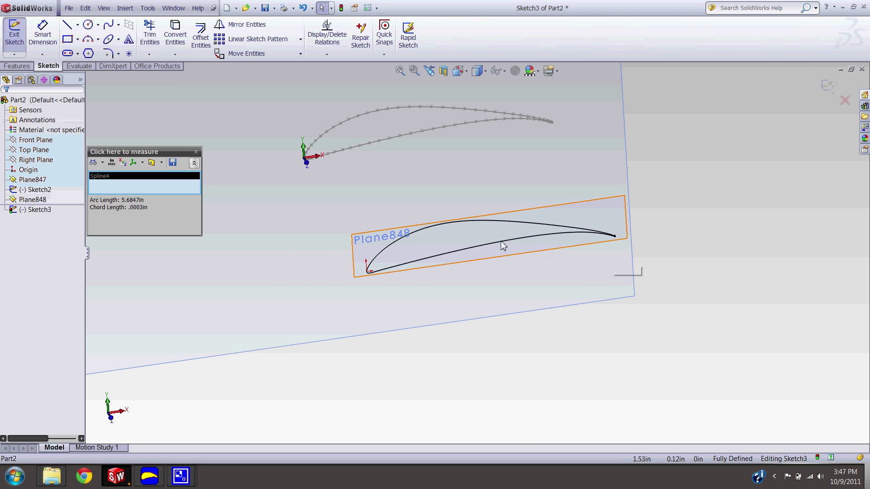
scroll(462, 248, "down", 5)
left_click(195, 152)
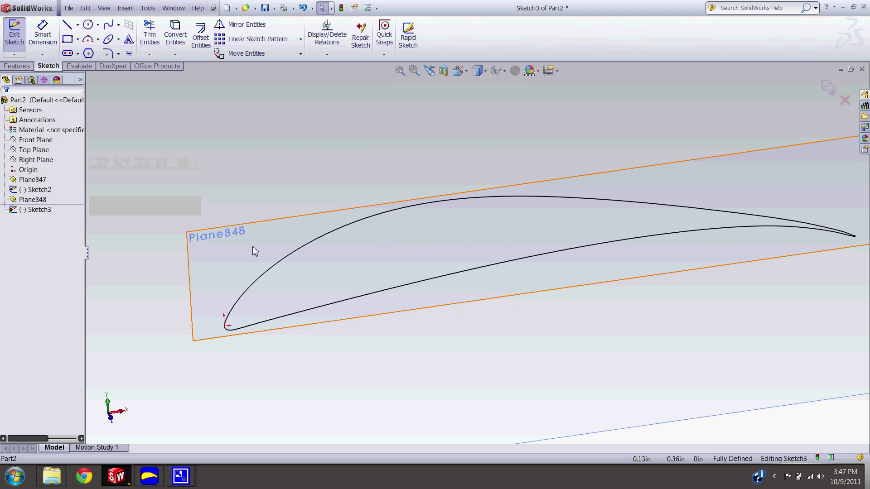
scroll(403, 314, "up", 5)
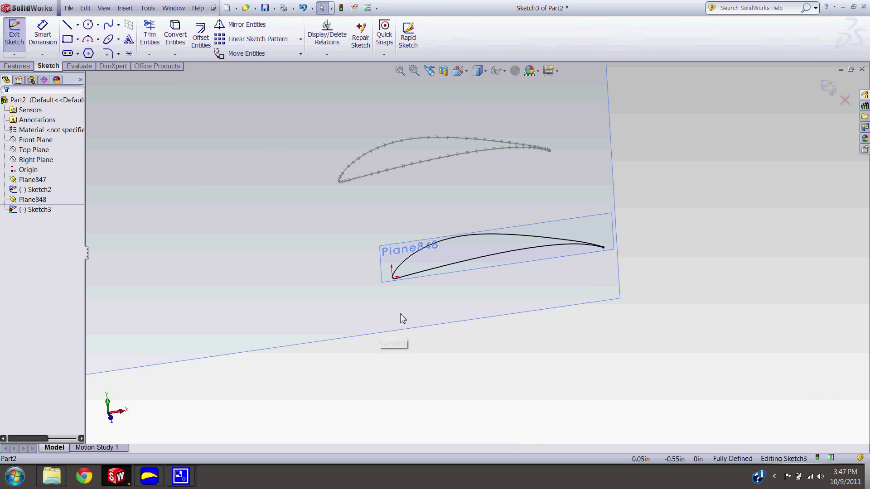
Dimension the chord from origin to trailing-edge endpoint, reading 2.718 in
left_click(394, 278)
key("ctrl+8")
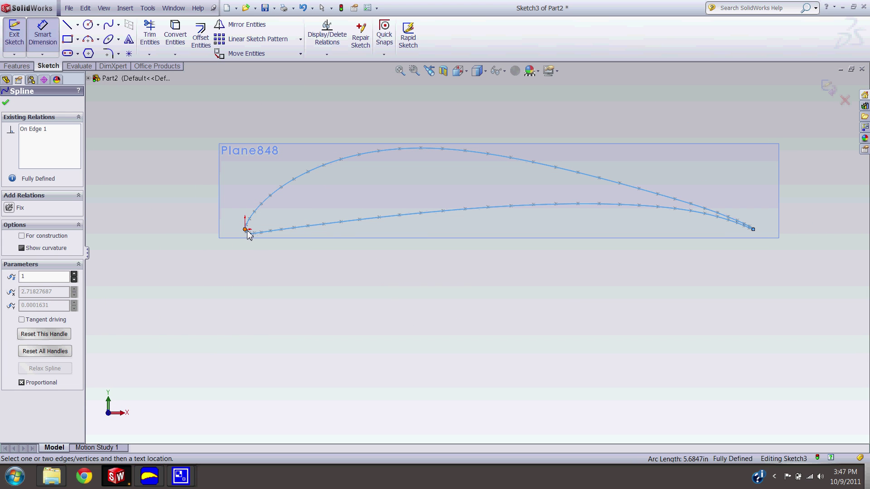
left_click(246, 230)
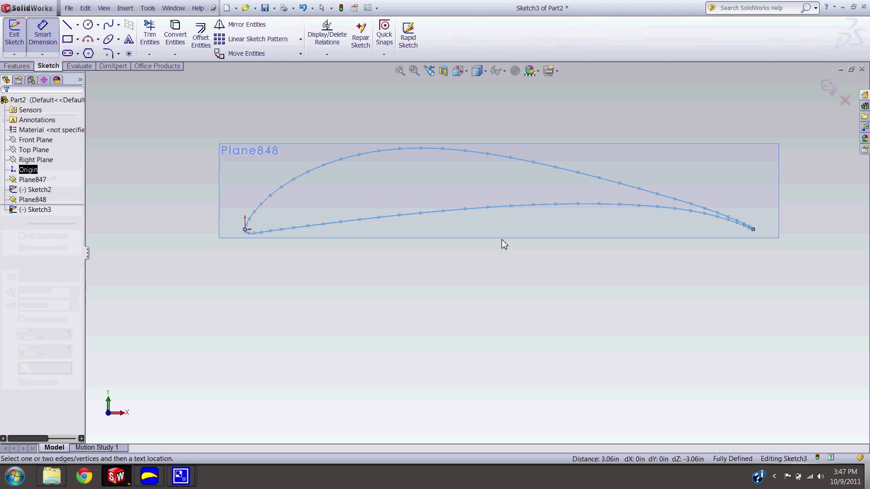
left_click(753, 231)
left_click(513, 270)
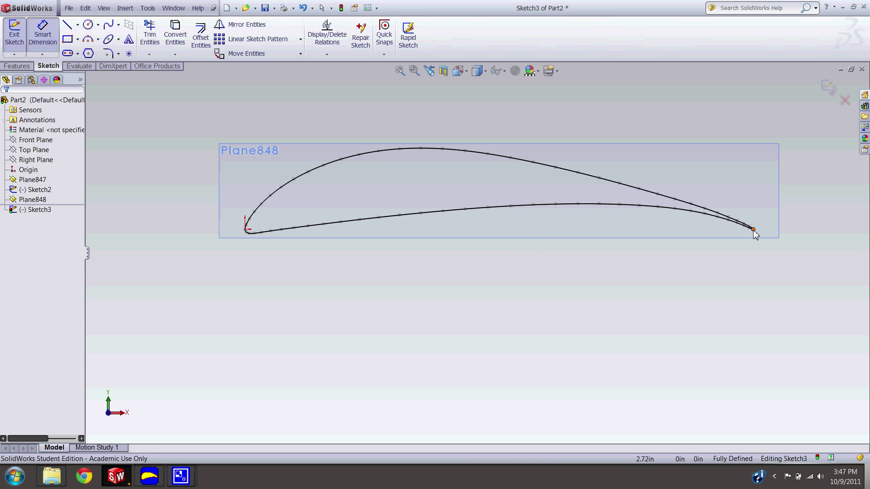
left_click(754, 231)
left_click(244, 230)
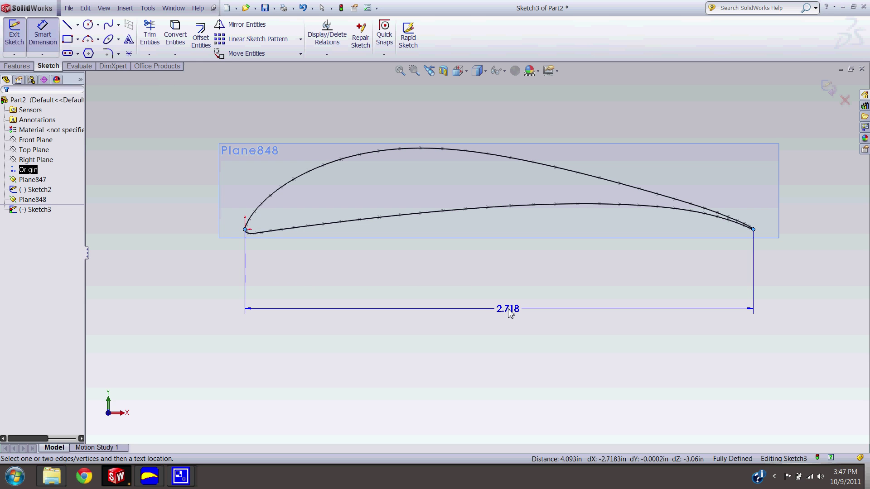
key("Escape")
scroll(478, 297, "up", 5)
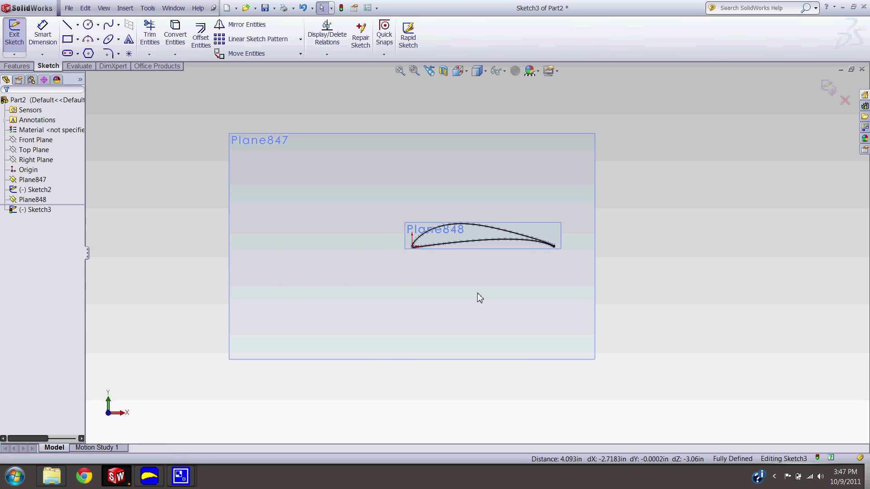
middle_click_drag(478, 298, 508, 338)
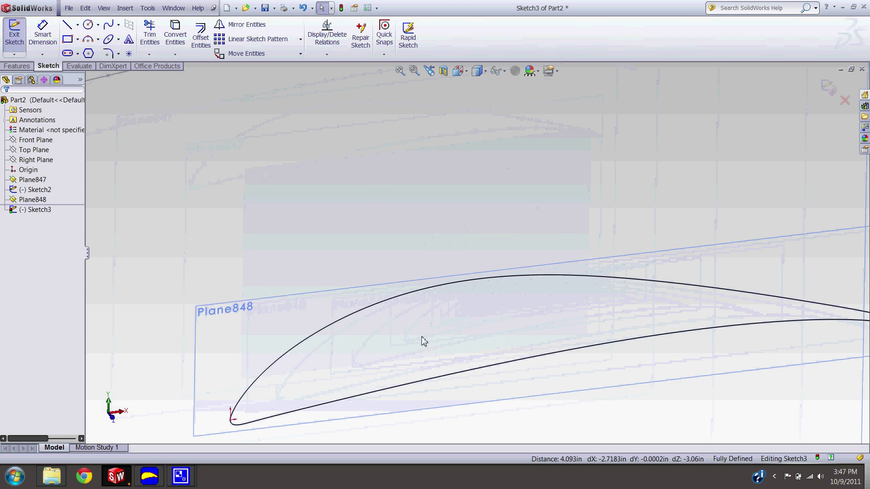
scroll(521, 284, "down", 8)
scroll(390, 349, "up", 3)
scroll(370, 355, "down", 1)
scroll(358, 345, "down", 1)
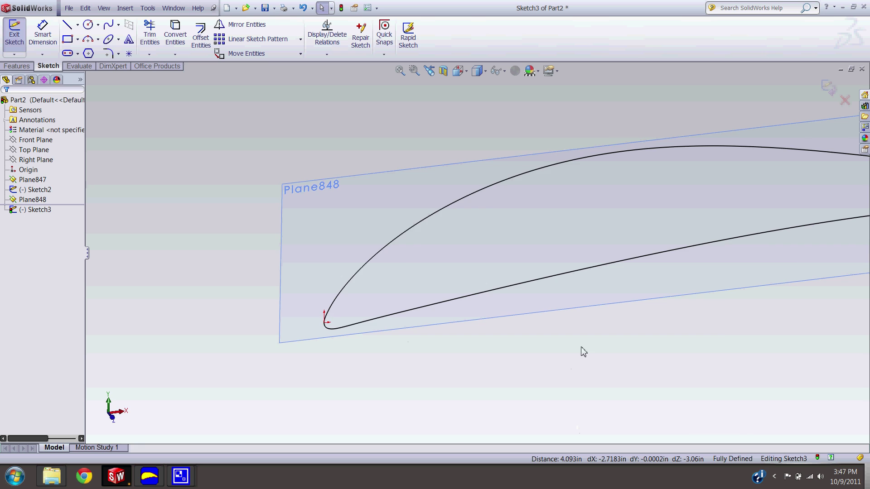
scroll(629, 317, "up", 4)
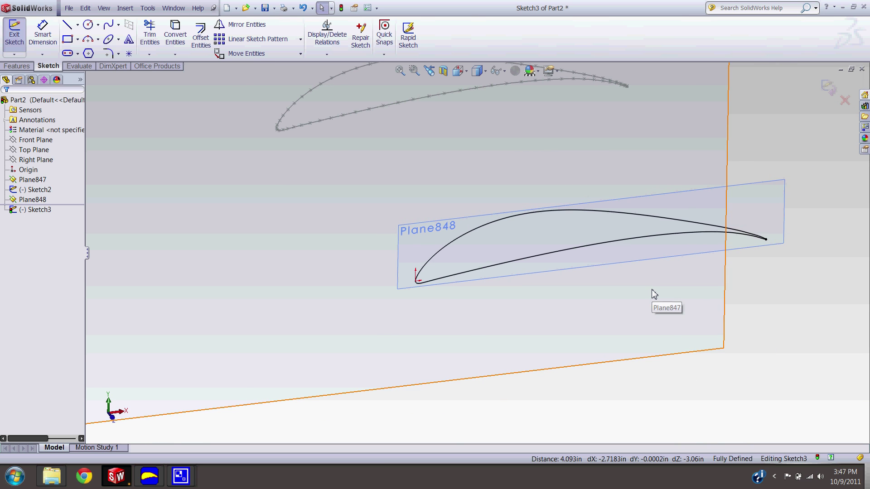
scroll(654, 294, "up", 3)
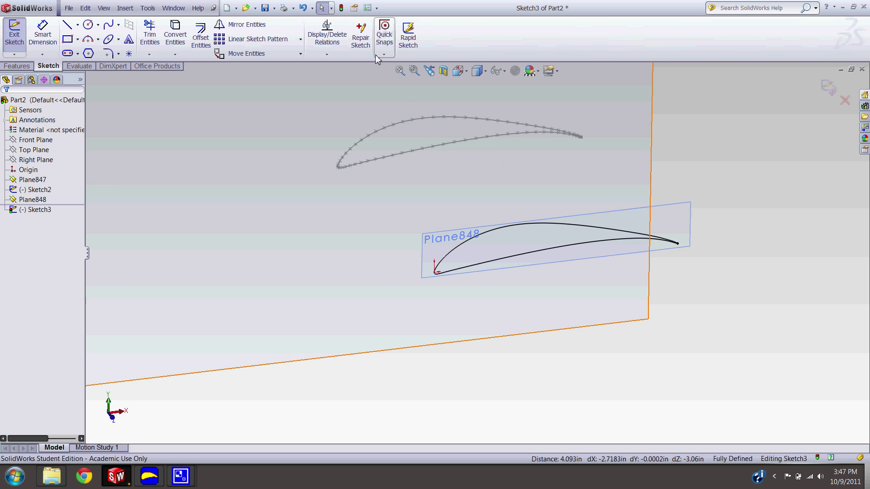
Delete both On Edge relations on the converted airfoil in Sketch3
left_click(316, 37)
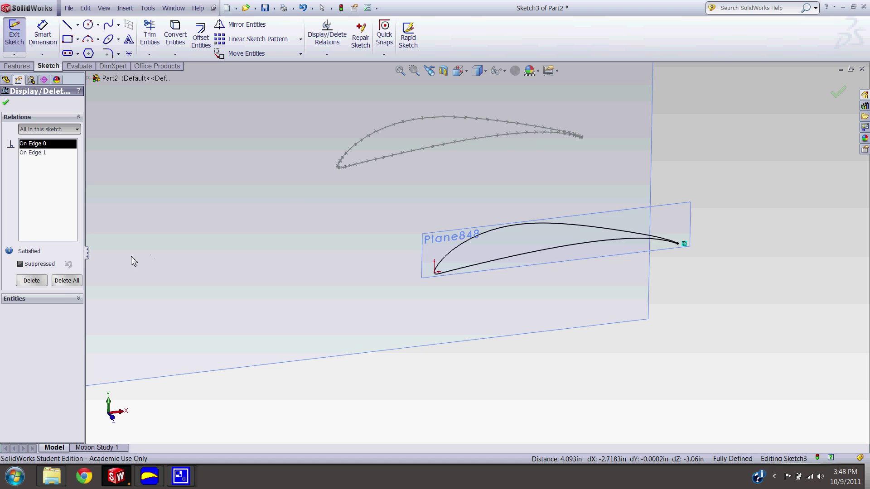
left_click(63, 284)
left_click(6, 102)
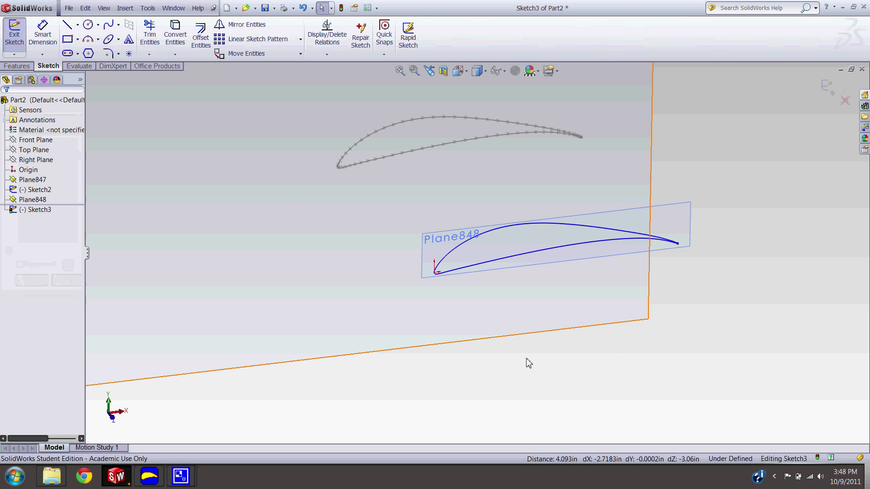
Orbit and zoom around both airfoil outlines to check the freed sketch on Plane848
mouse_move(555, 292)
middle_mouse_down()
mouse_move(501, 305)
mouse_move(498, 344)
middle_mouse_up()
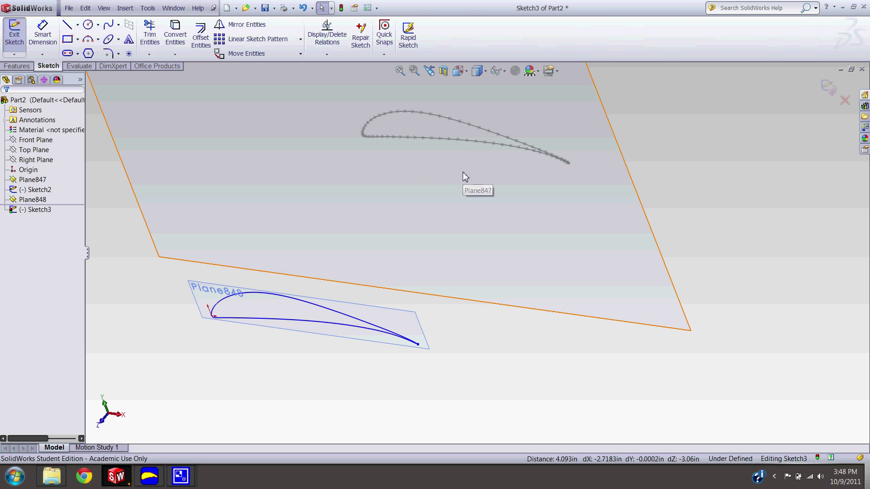
mouse_move(464, 176)
middle_mouse_down()
mouse_move(431, 217)
mouse_move(521, 190)
mouse_move(517, 220)
middle_mouse_up()
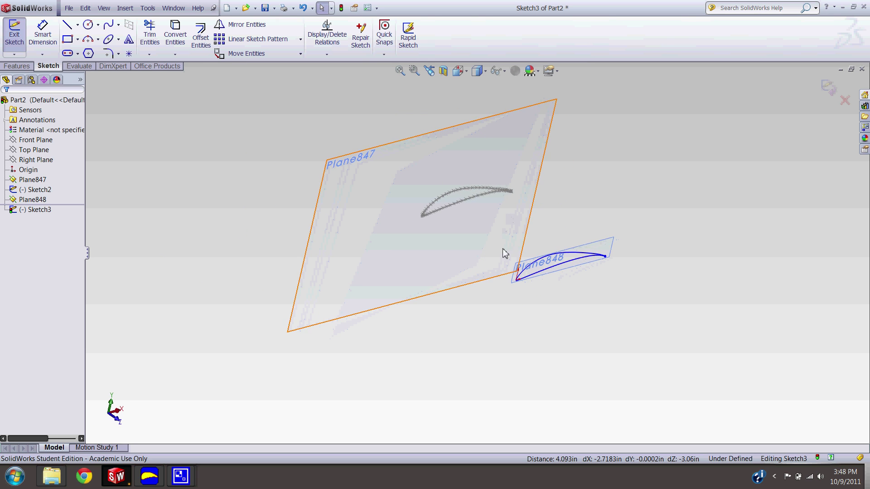
scroll(573, 281, "down", 5)
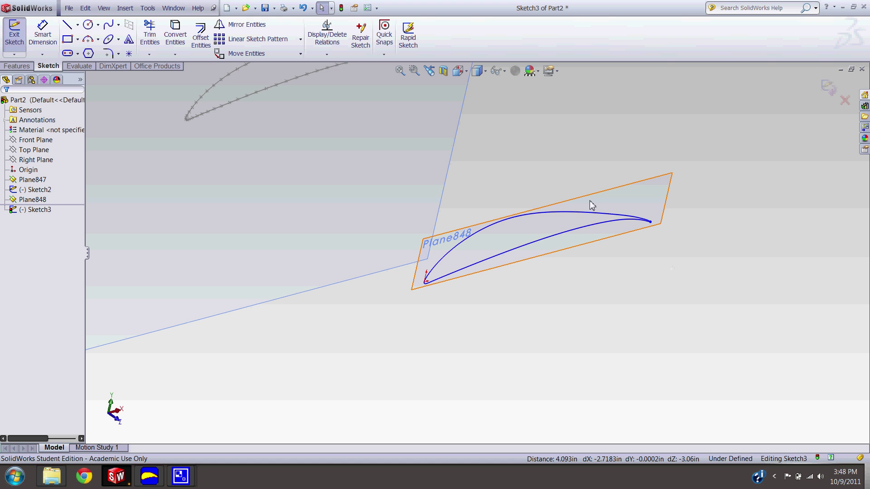
scroll(480, 299, "up", 3)
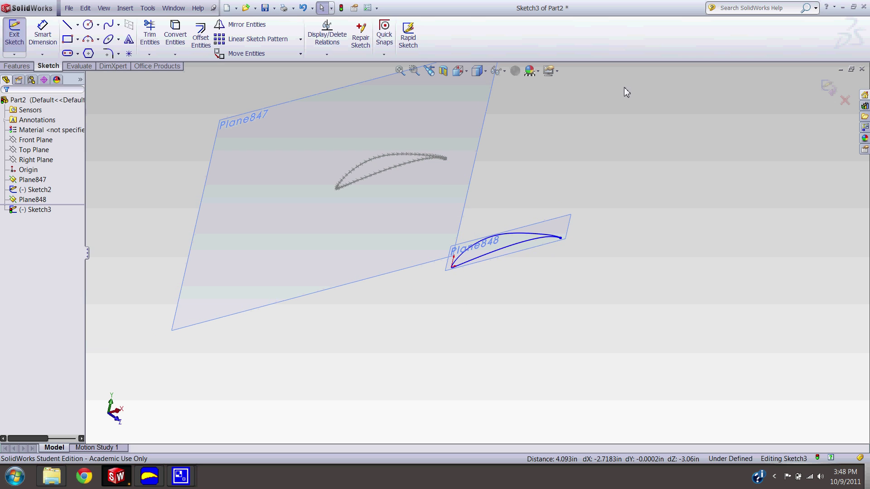
Exit Sketch3 and orbit to an oblique view of both planes
left_click(828, 90)
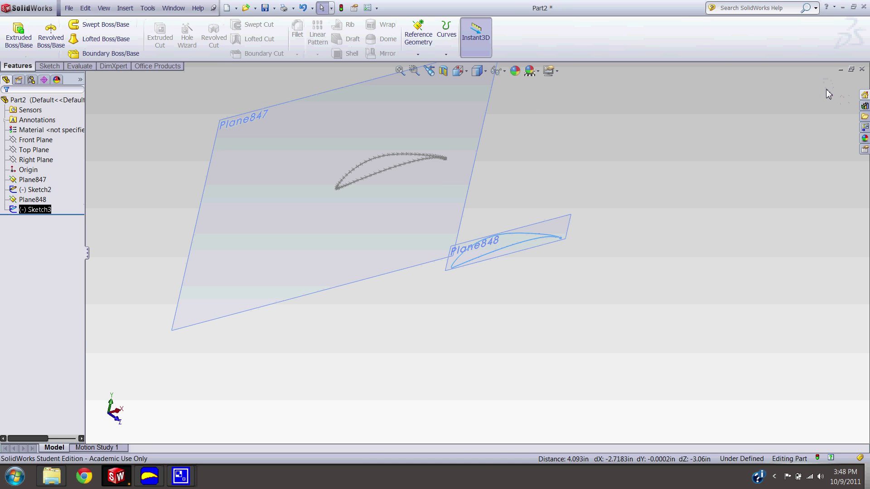
key("ctrl+8")
mouse_move(378, 229)
middle_mouse_down()
mouse_move(406, 264)
mouse_move(439, 365)
middle_mouse_up()
Delete Plane847 together with the original airfoil Sketch2
left_click(32, 190)
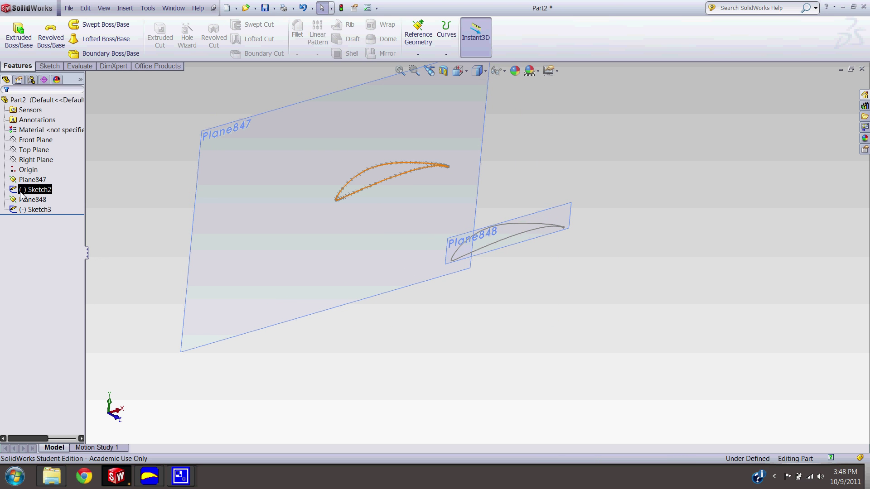
left_click(25, 180)
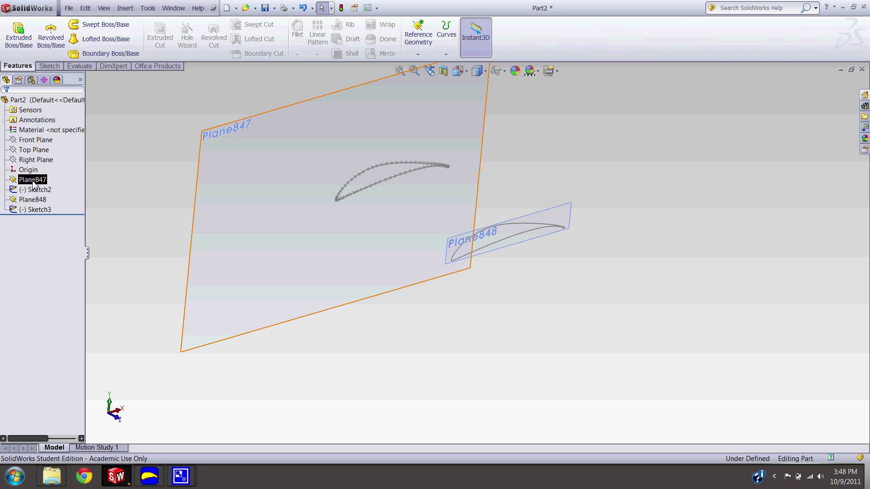
left_click(33, 180)
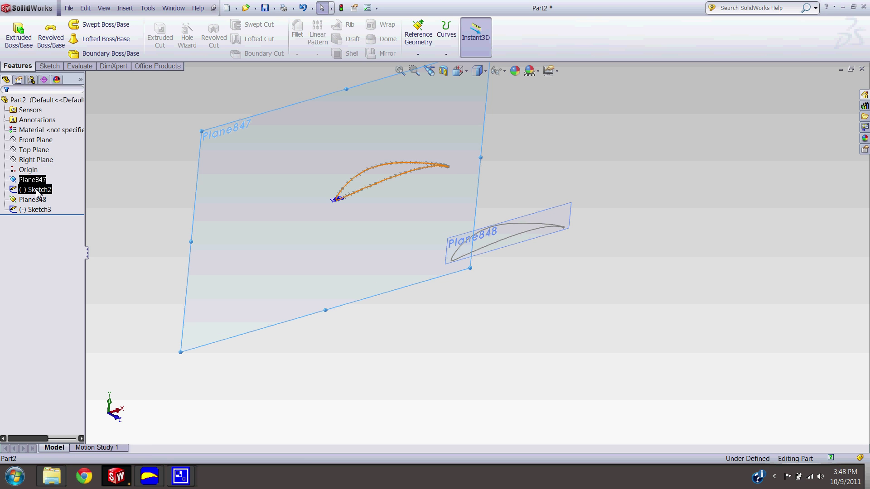
left_click(37, 190, "ctrl")
key("Delete")
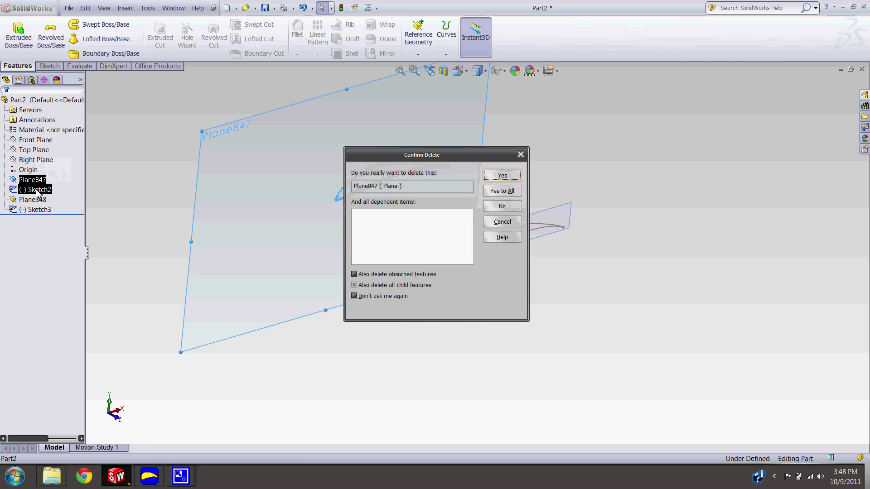
key("Return")
key("Return")
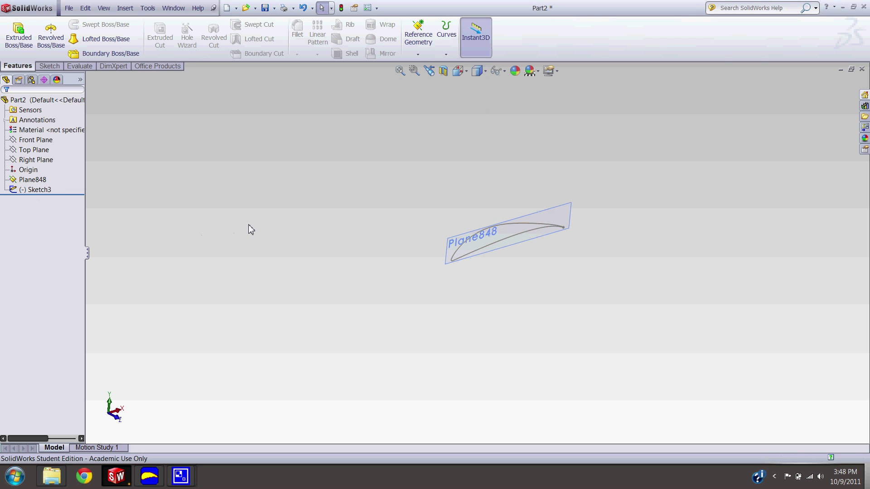
Rotate and zoom the view onto the remaining airfoil on Plane848
left_click(353, 254)
mouse_move(353, 255)
middle_mouse_down()
mouse_move(287, 166)
mouse_move(516, 301)
middle_mouse_up()
scroll(355, 213, "down", 3)
scroll(399, 239, "up", 3)
scroll(454, 207, "down", 5)
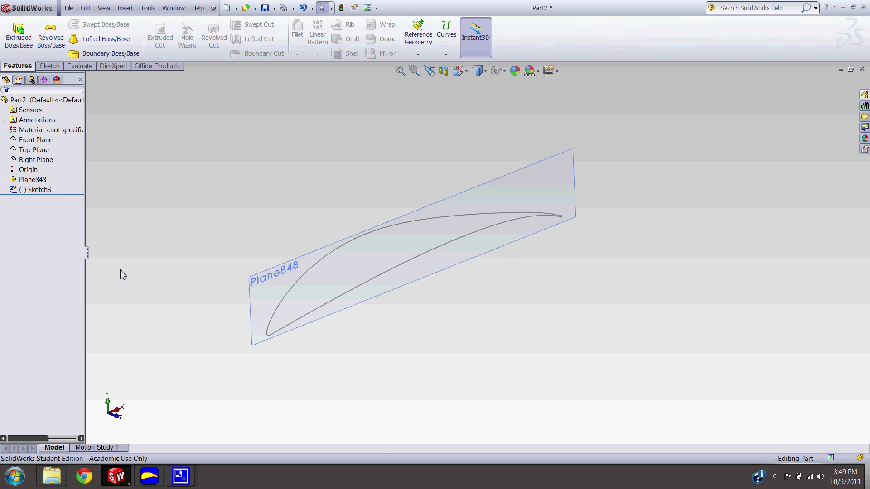
Open Sketch3 on Plane848 with Edit Sketch and zoom in on the airfoil
left_click(24, 191)
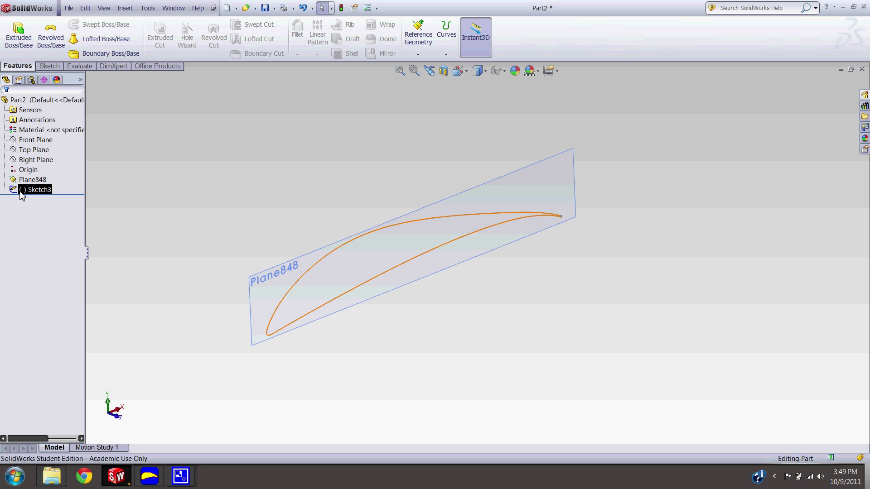
left_click(21, 190)
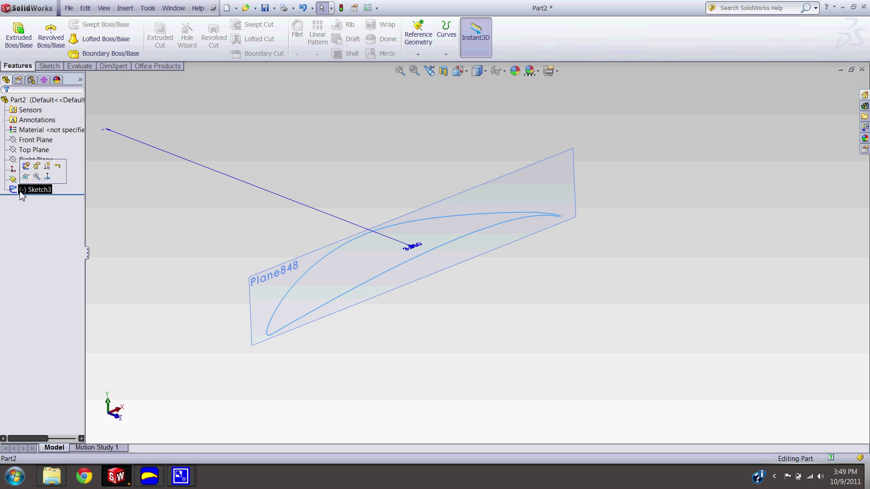
left_click(26, 167)
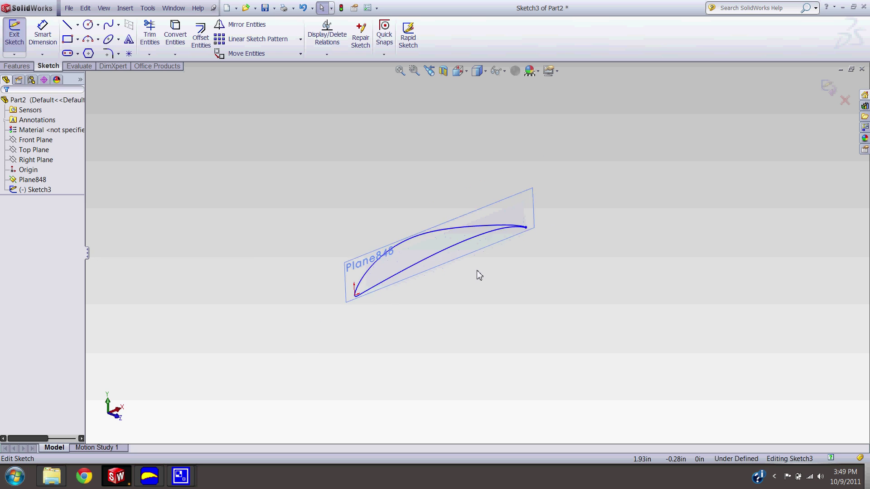
scroll(480, 275, "down", 3)
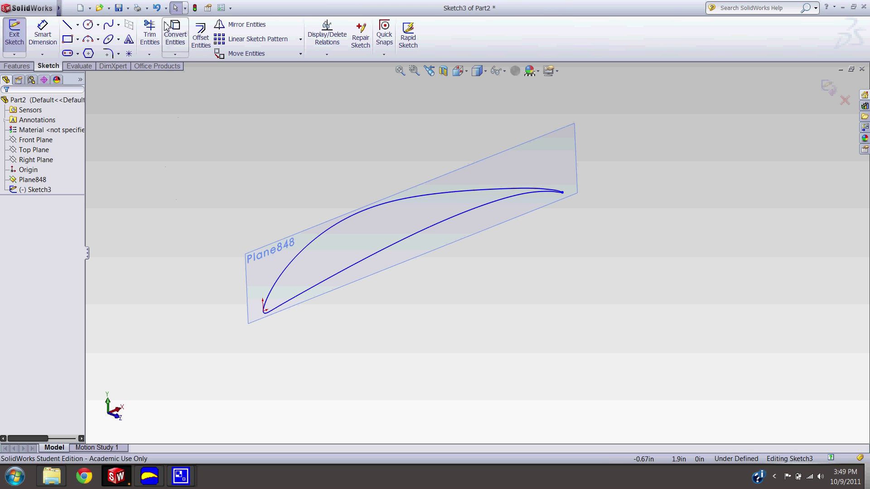
Pin the SolidWorks menu bar so it stays permanently visible
left_click(68, 7)
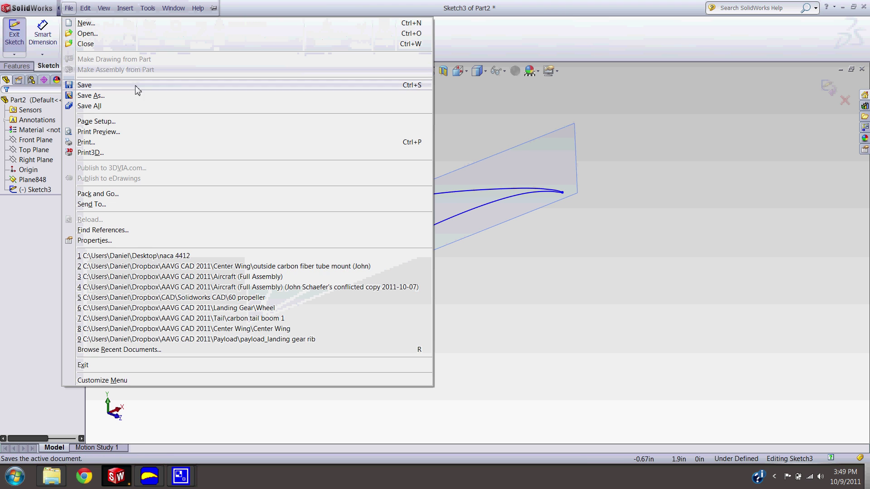
left_click(683, 275)
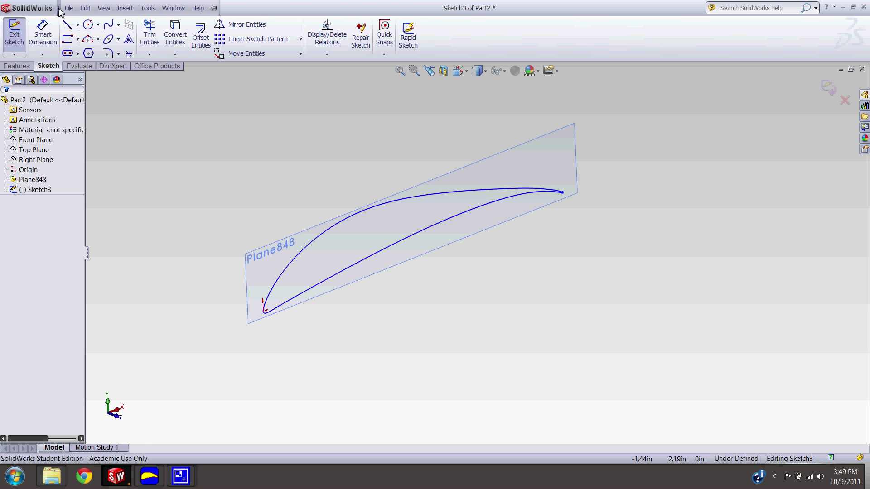
left_click(68, 8)
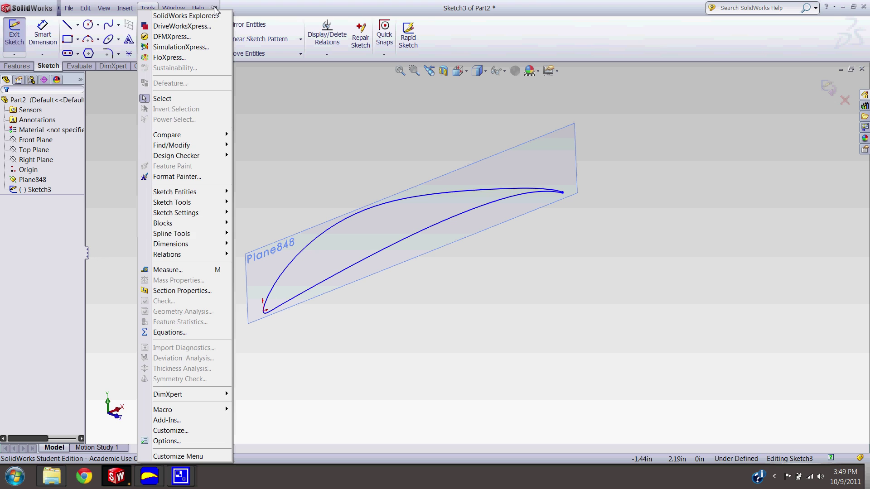
left_click(215, 8)
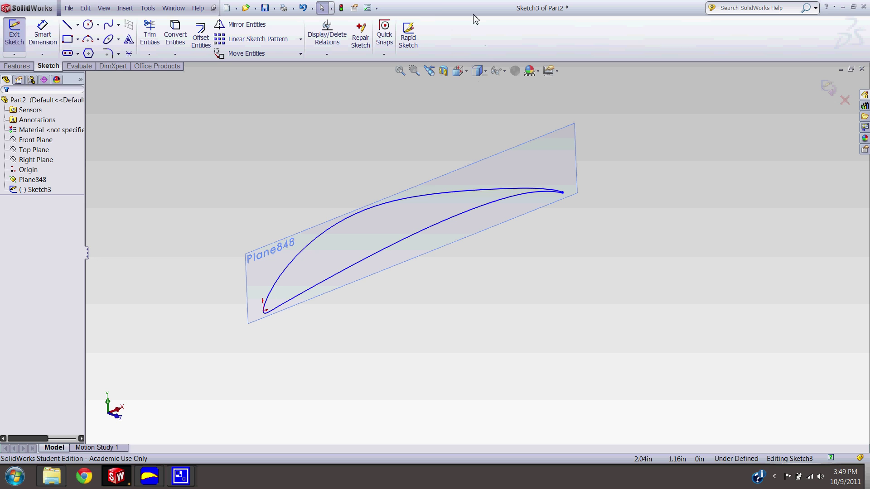
Set the document units to IPS (inch, pound, second) in Document Properties
left_click(367, 8)
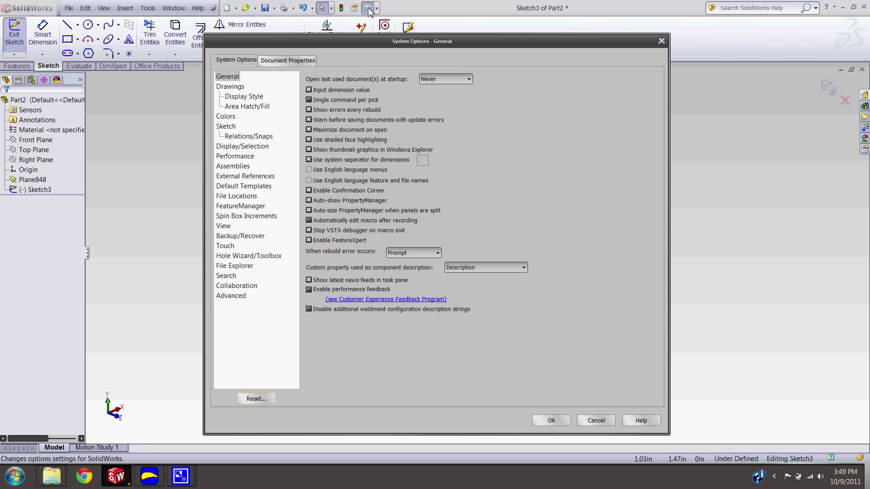
left_click(288, 61)
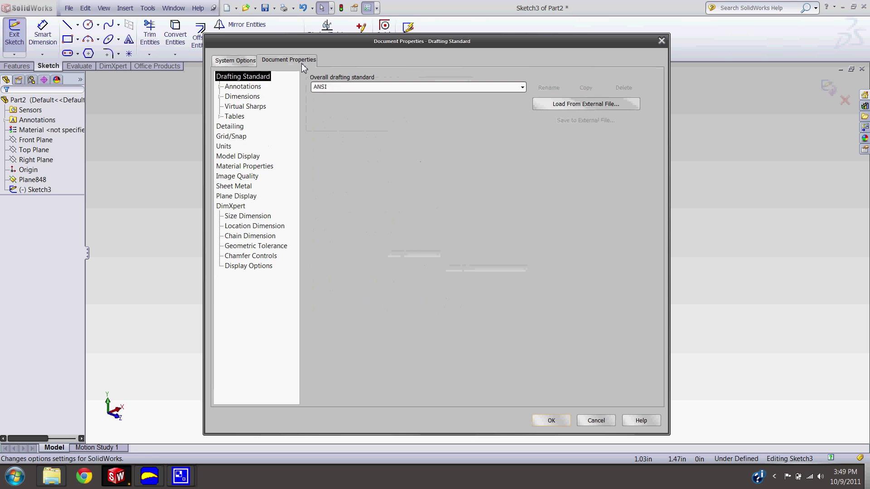
left_click(224, 147)
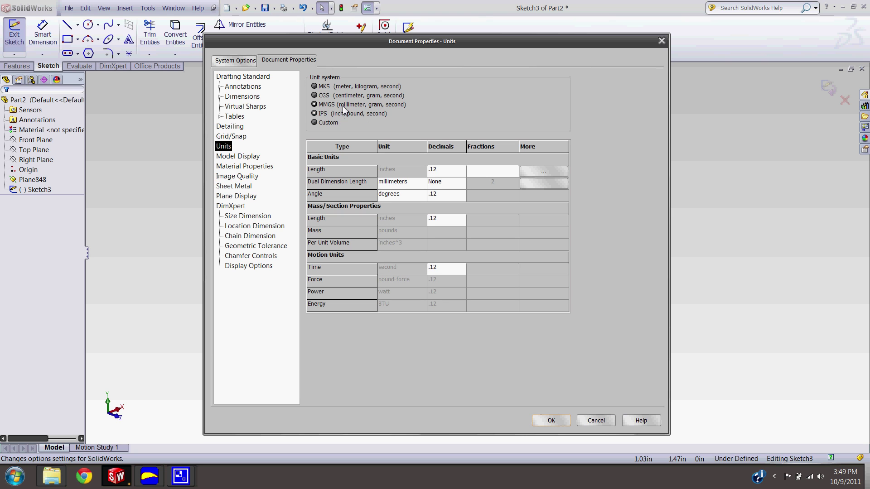
left_click(363, 114)
left_click(328, 123)
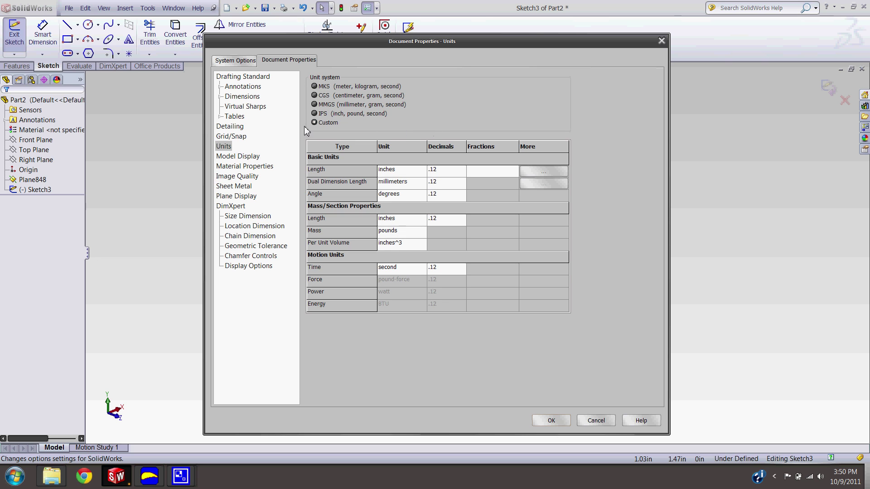
left_click(314, 113)
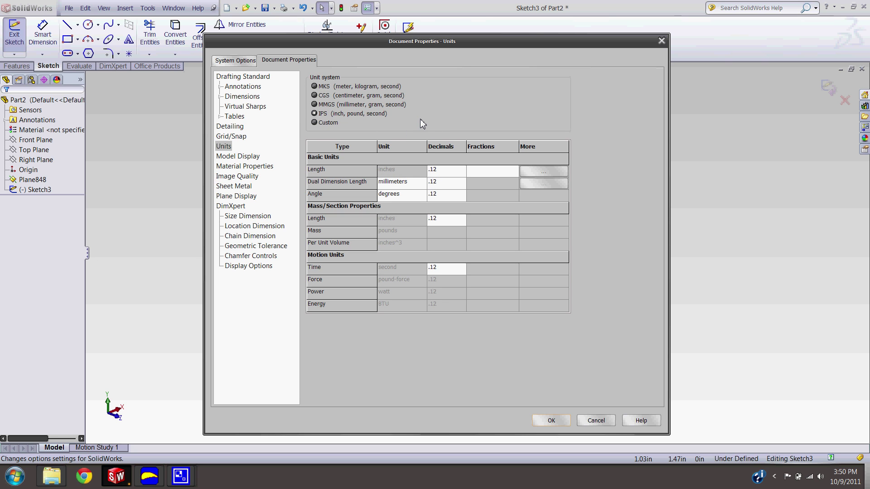
Accept the IPS units, then start Scale Entities with the whole airfoil curve selected
left_click(551, 421)
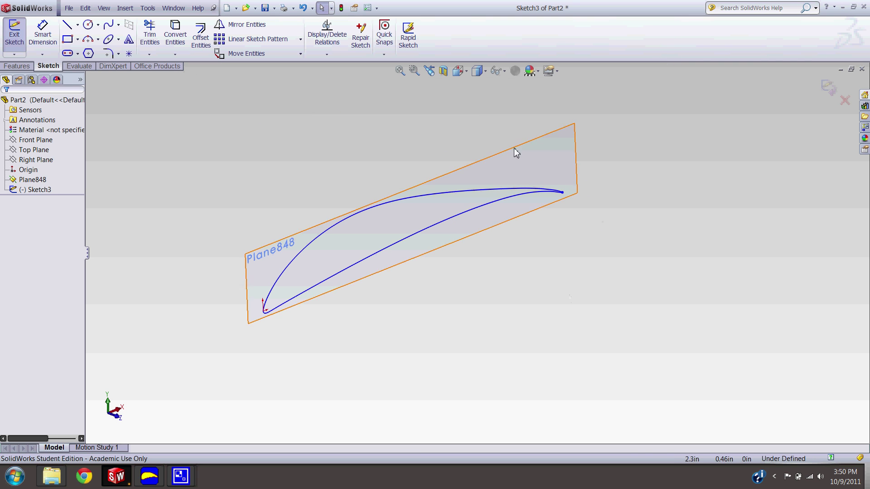
key("z")
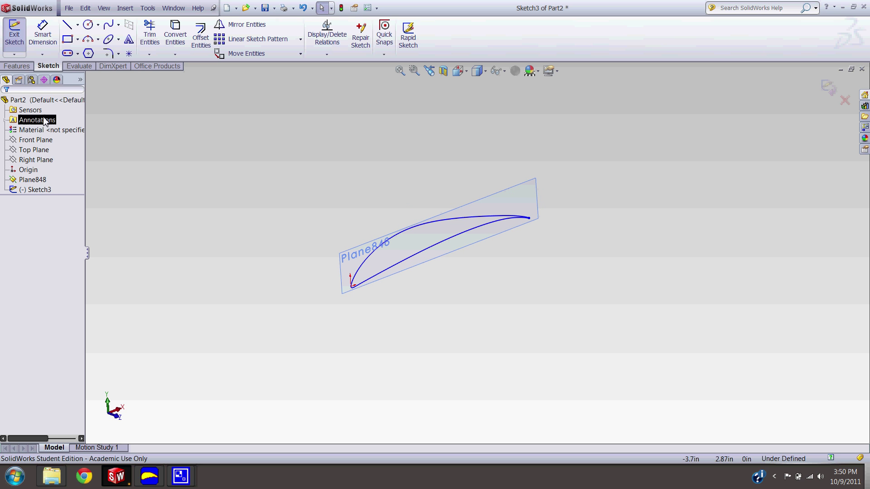
left_click(148, 8)
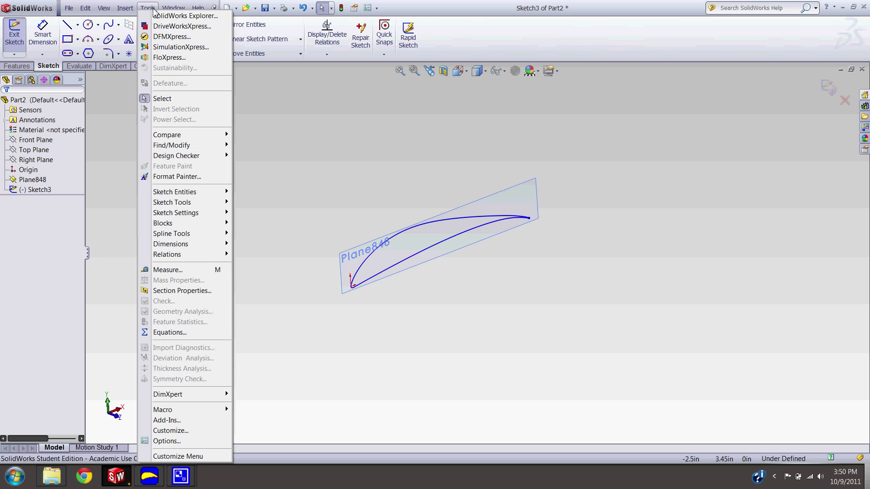
mouse_move(204, 203)
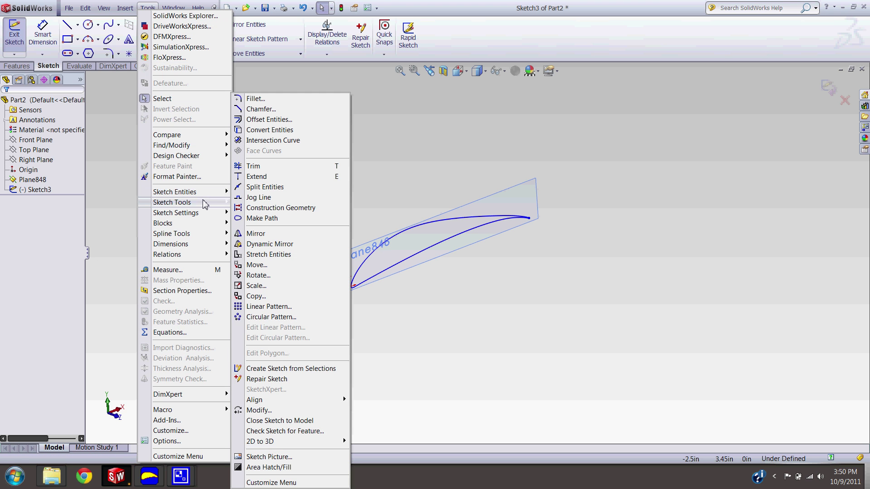
left_click(271, 288)
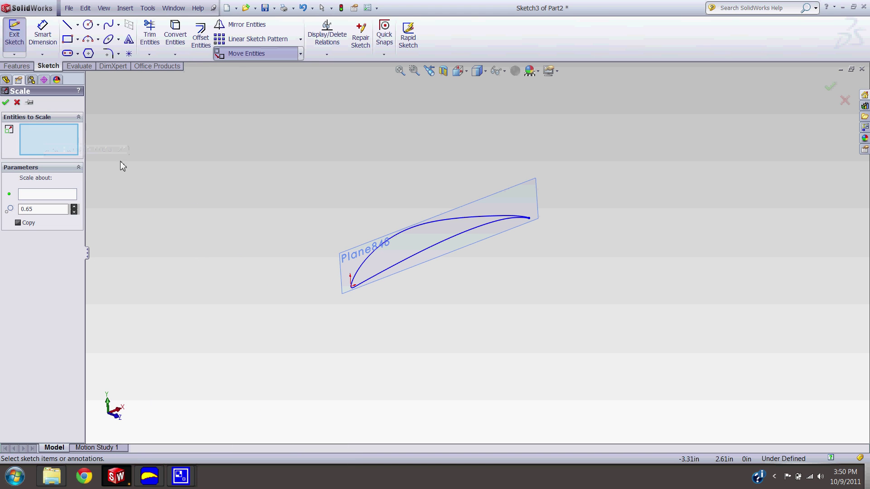
mouse_move(649, 342)
left_mouse_down()
mouse_move(352, 235)
mouse_move(230, 116)
left_mouse_up()
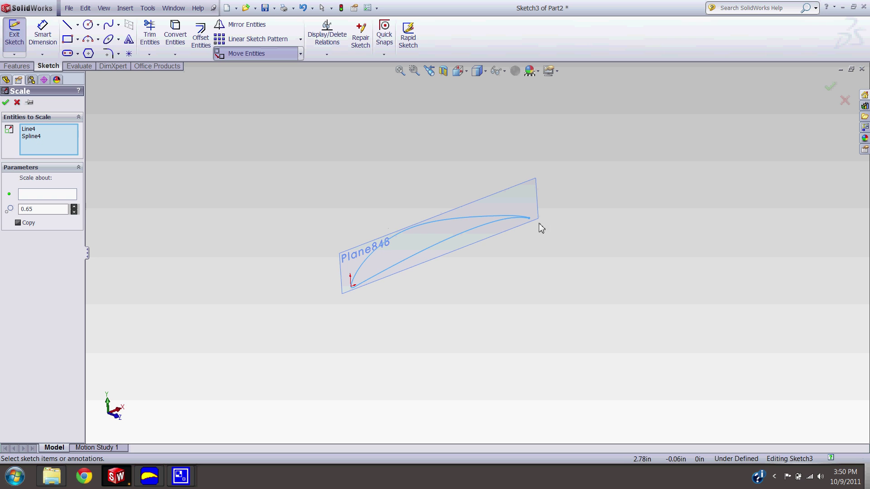
View the sketch plane head-on and add a vertical line closing the trailing edge
scroll(542, 230, "down", 5)
scroll(436, 197, "down", 10)
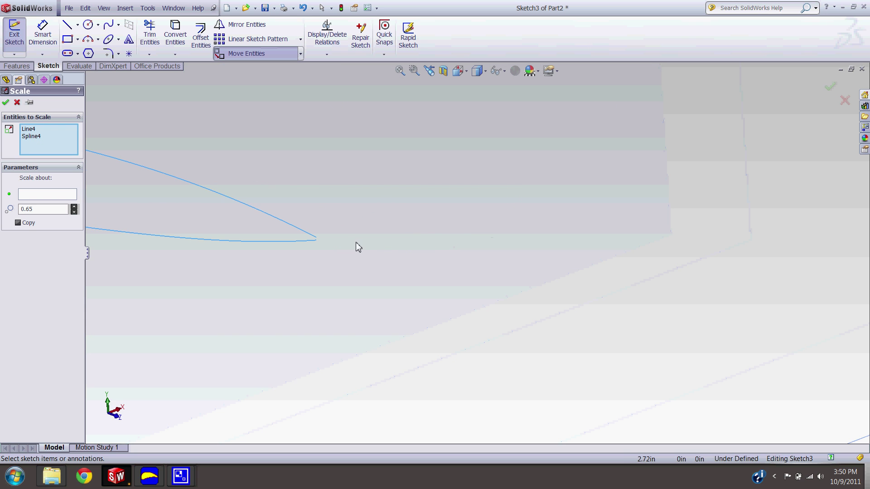
scroll(433, 263, "down", 6)
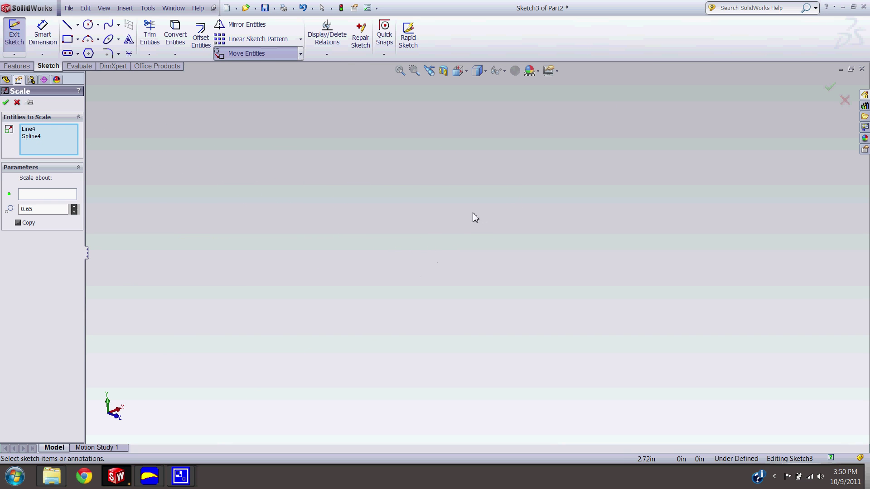
scroll(453, 276, "down", 2)
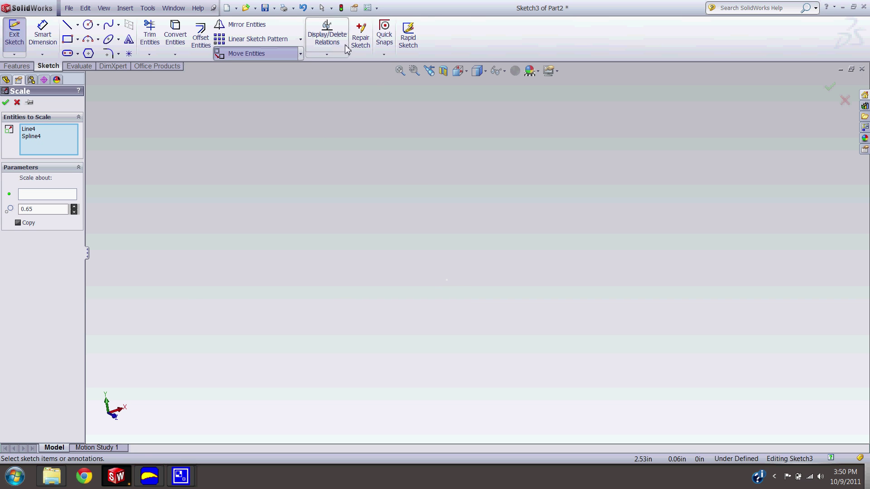
left_click(459, 71)
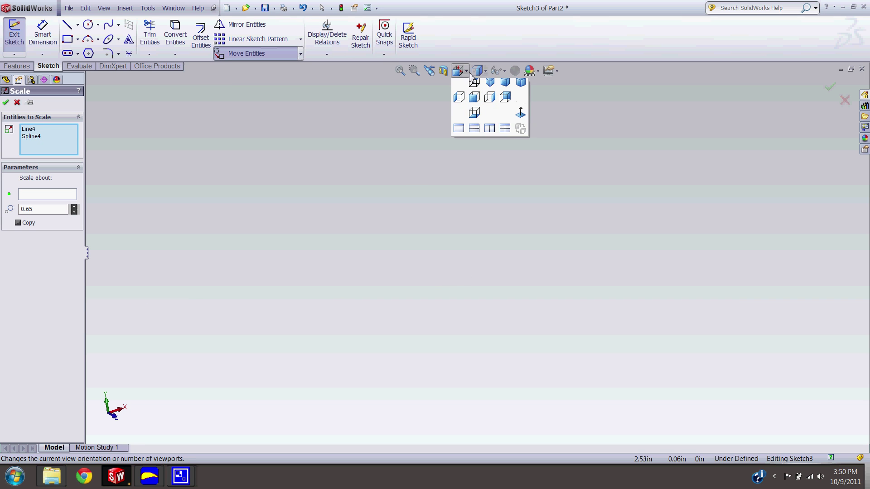
left_click(520, 114)
scroll(650, 143, "down", 5)
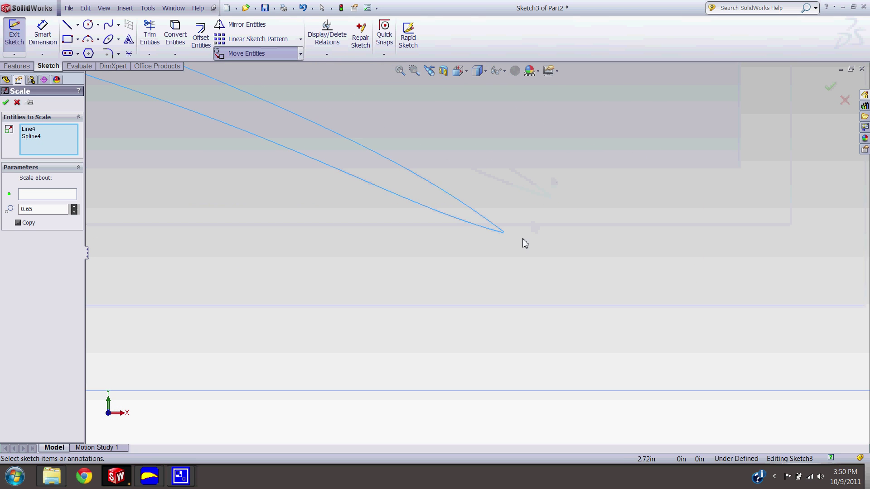
scroll(476, 297, "down", 2)
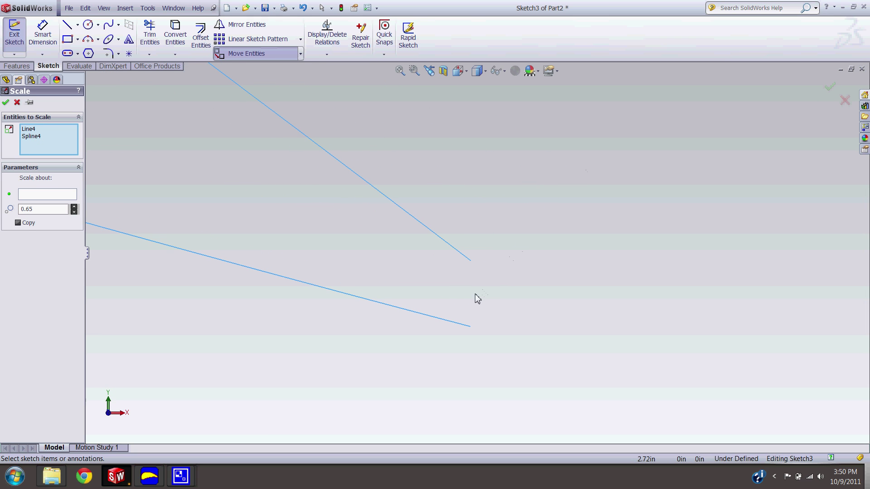
left_click(470, 261)
left_click(471, 327)
Remove and re-add Line4 so Spline4 and Line4 are both listed for scaling
scroll(491, 288, "up", 3)
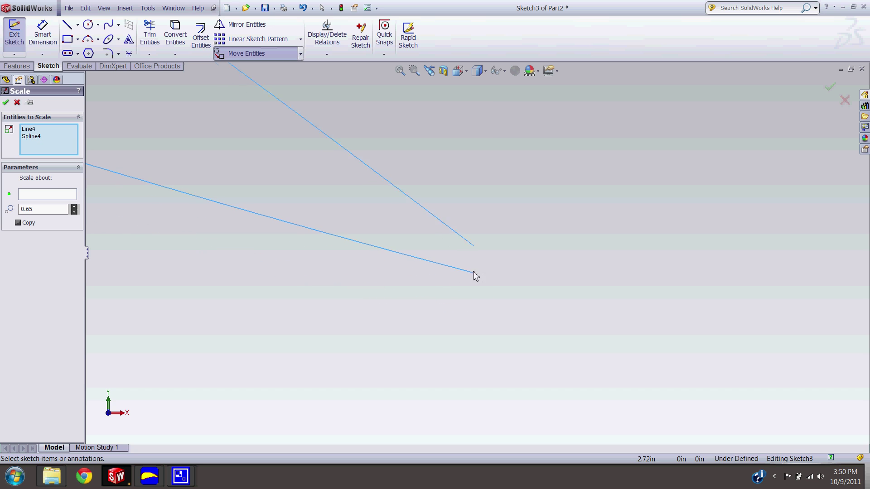
scroll(471, 258, "down", 4)
scroll(469, 239, "up", 3)
scroll(488, 246, "down", 3)
scroll(467, 254, "up", 4)
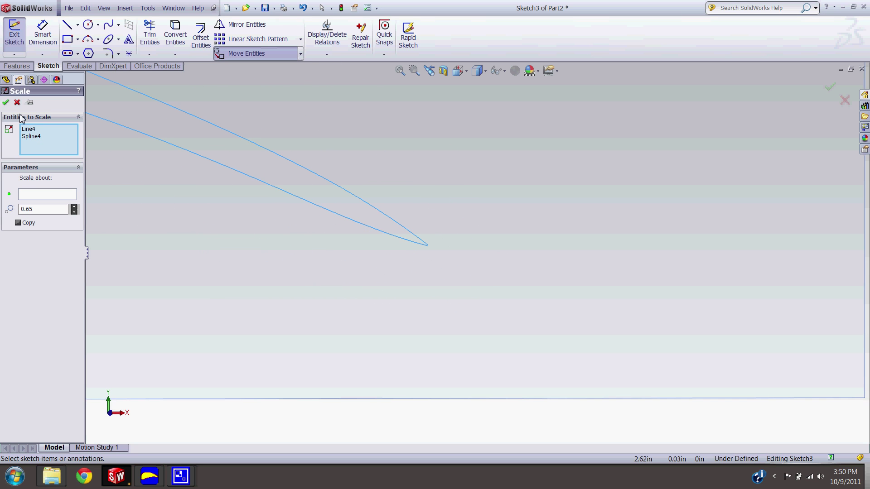
scroll(450, 252, "down", 3)
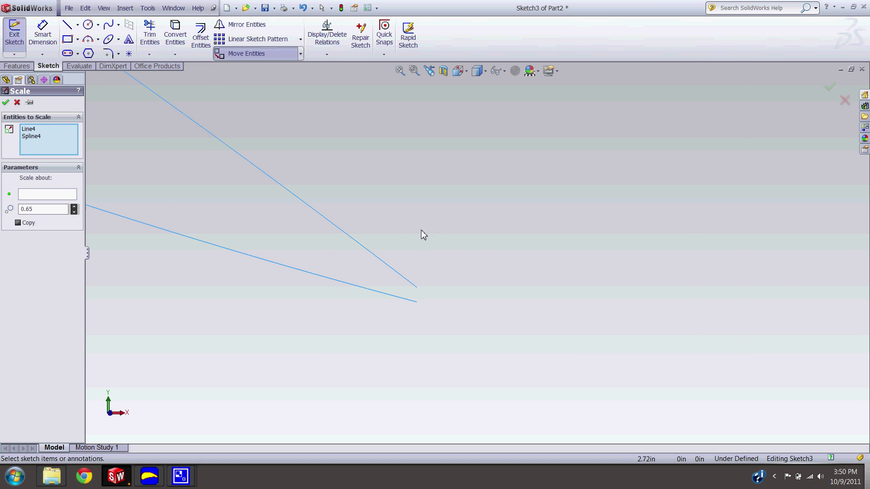
scroll(422, 290, "down", 2)
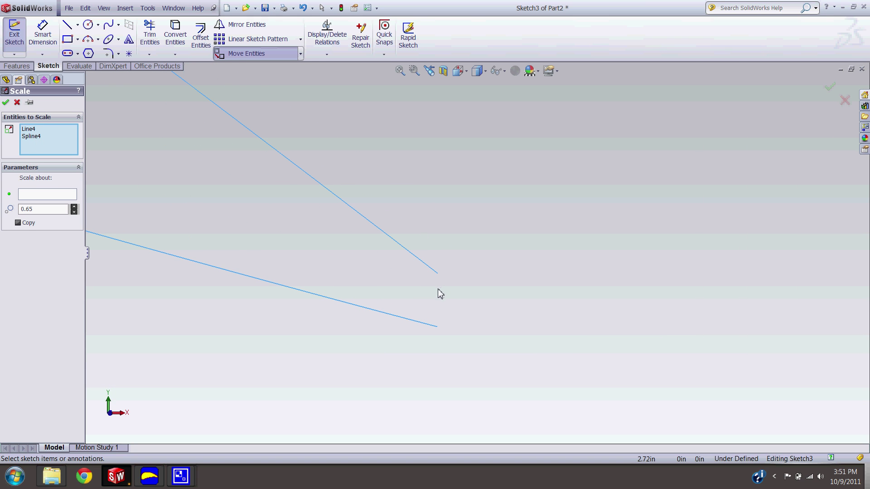
left_click(438, 294)
left_click(438, 307)
scroll(371, 285, "up", 3)
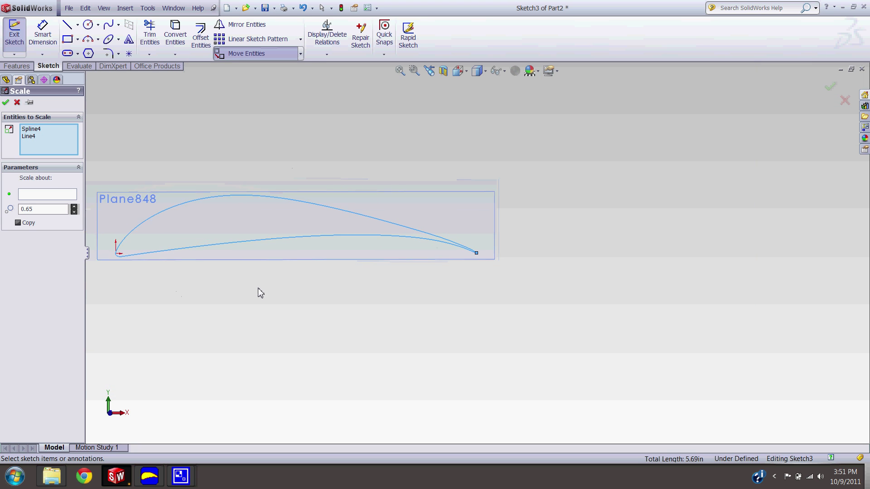
Set the Scale about point to the airfoil nose at the origin
left_click(39, 196)
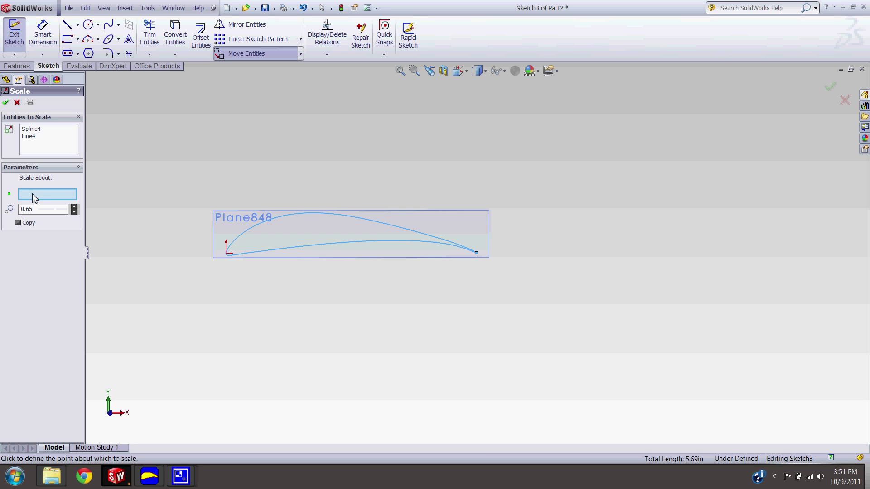
scroll(271, 260, "down", 5)
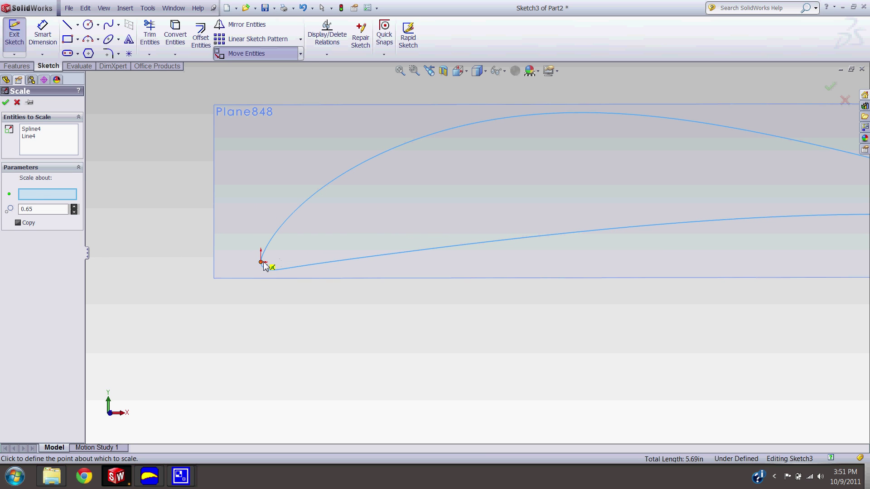
left_click(262, 263)
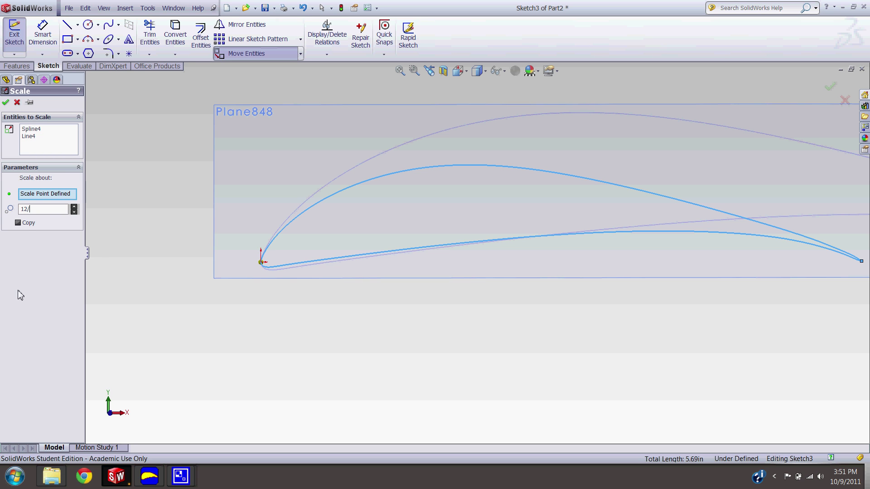
In DesignFOIL, read the 2.718277-inch chord length under CAD_Export > SolidWorks, then return
left_click(152, 483)
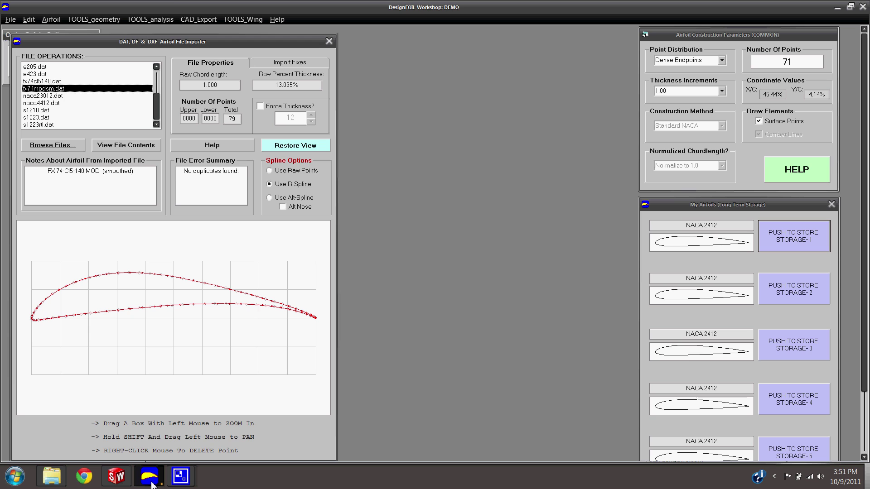
left_click(190, 19)
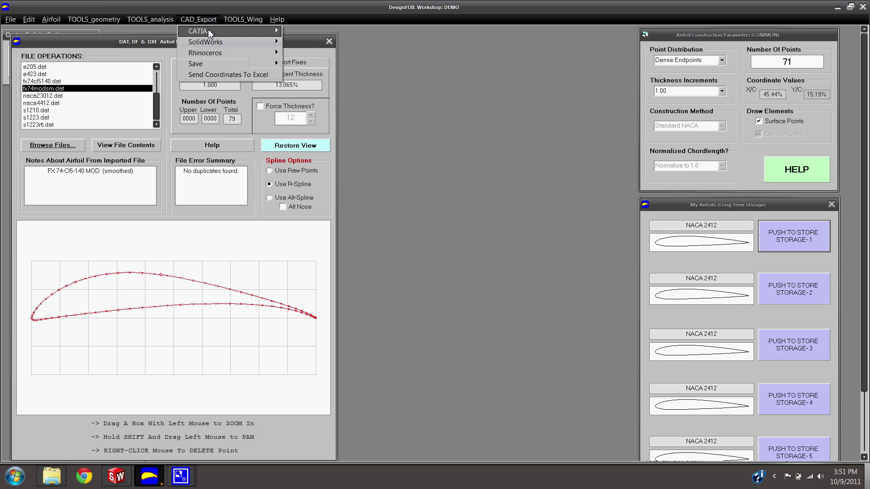
mouse_move(210, 41)
left_click(294, 43)
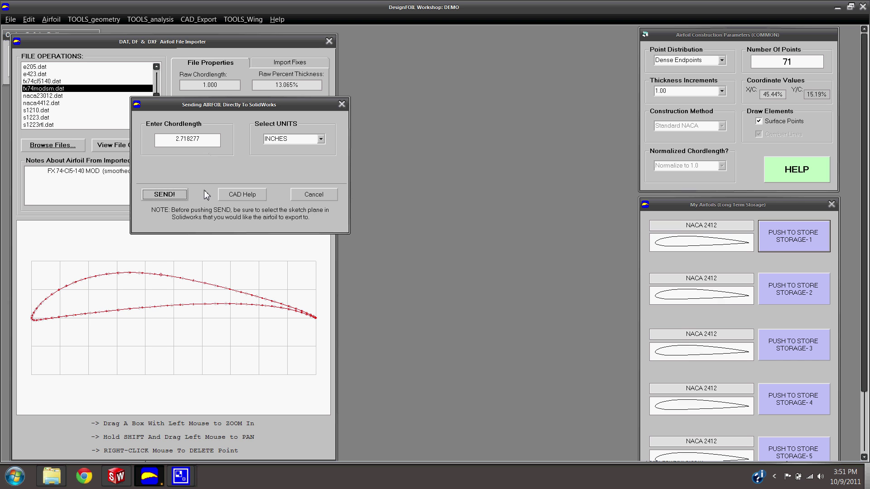
left_click(115, 476)
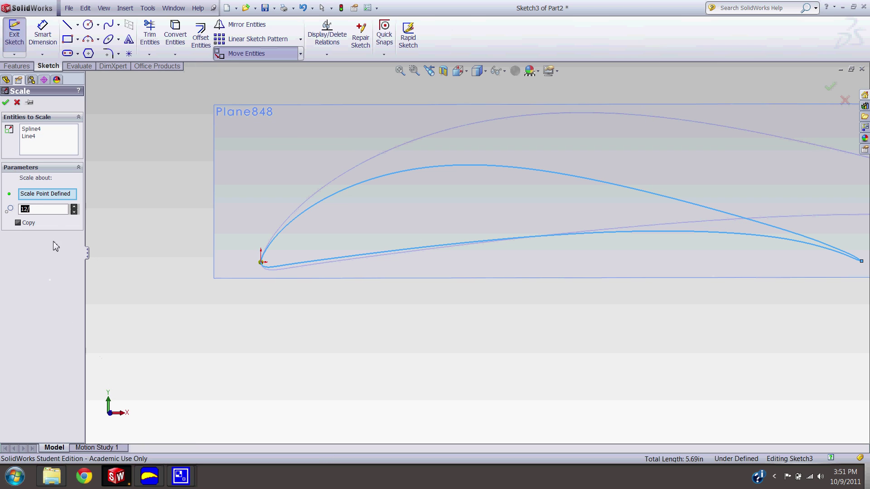
Apply the scale factor of 12 divided by the chord length, then fit the enlarged airfoil
left_click(55, 209)
left_click(5, 104)
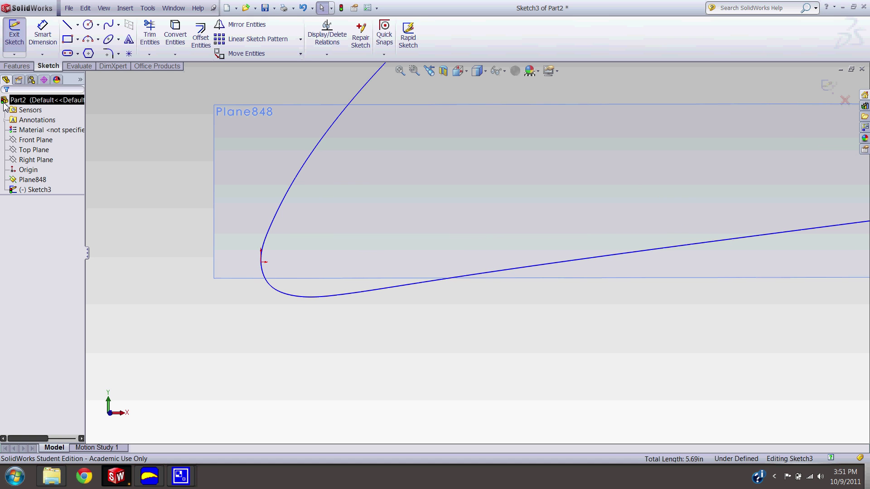
key("f")
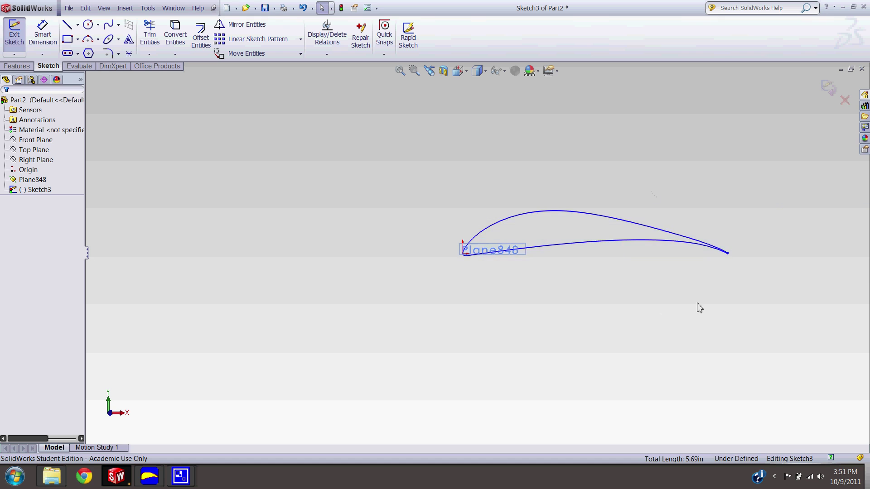
scroll(490, 289, "down", 5)
scroll(413, 264, "down", 1)
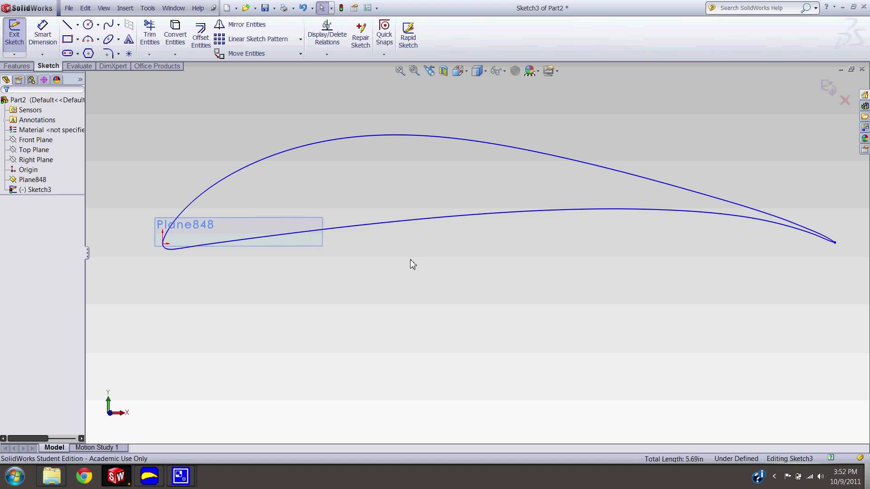
Start Smart Dimension and view the airfoil's sketch plane straight on
left_click(43, 34)
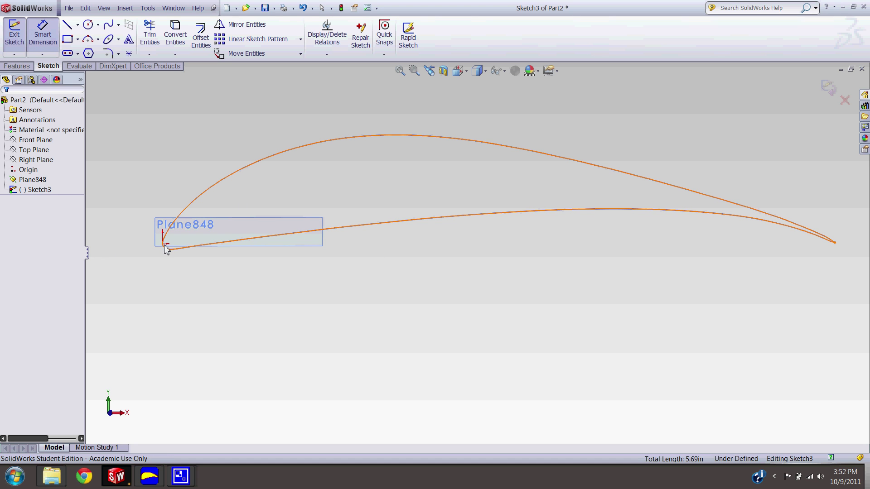
scroll(168, 248, "down", 8)
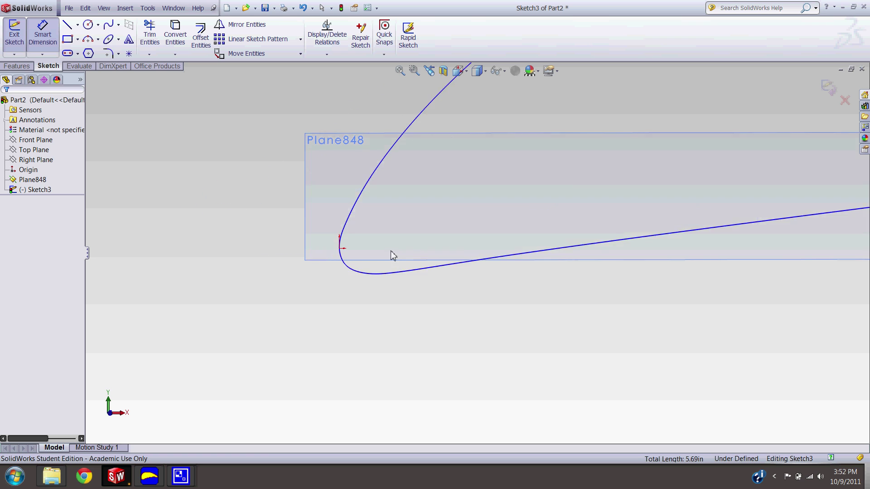
left_click(339, 249)
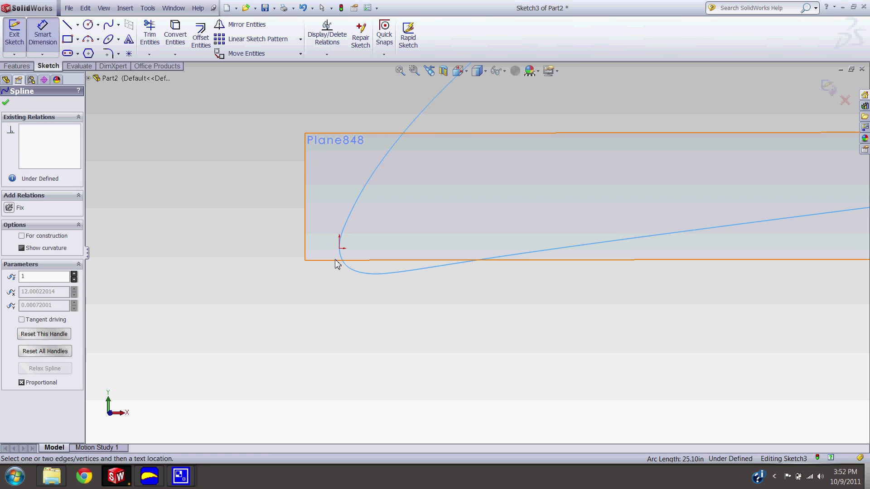
left_click(460, 71)
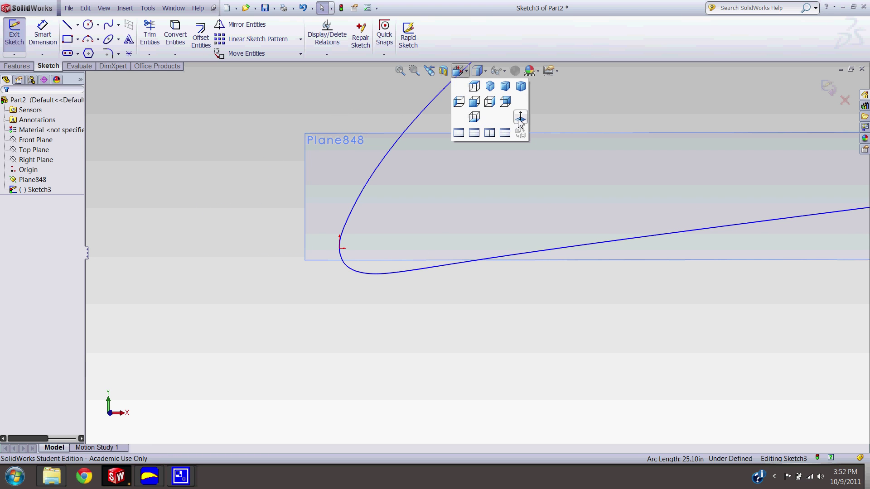
left_click(521, 119)
scroll(305, 295, "down", 5)
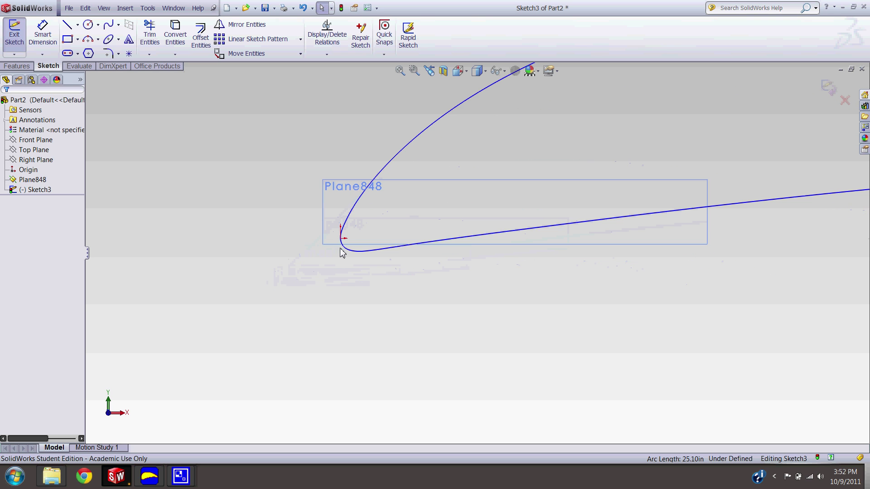
key("d")
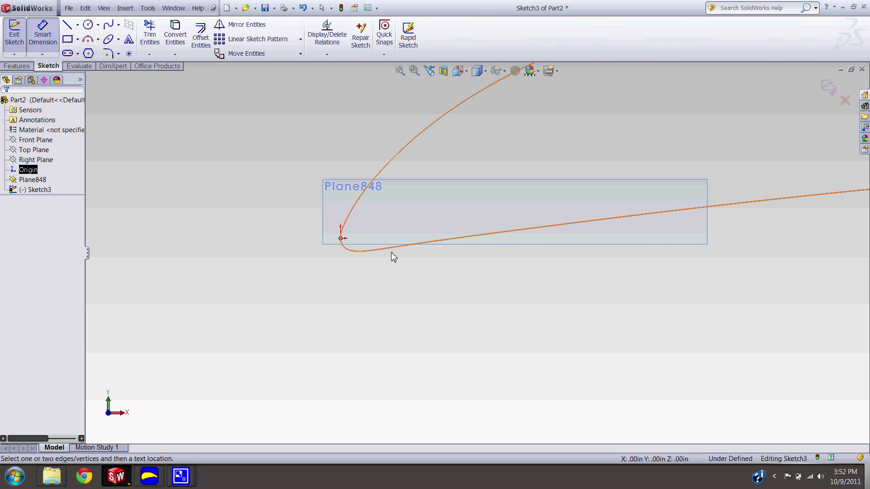
scroll(575, 268, "up", 5)
scroll(683, 237, "down", 6)
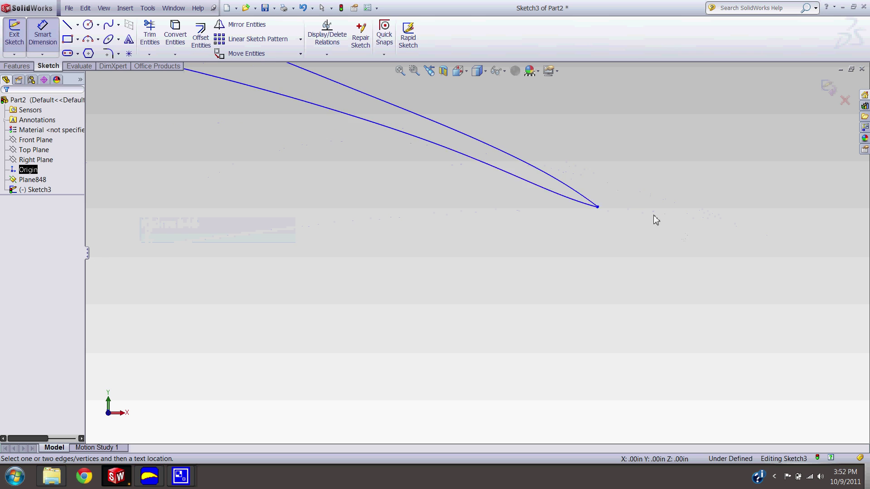
Dimension nose to trailing edge, confirm 12.000 in, then delete that check dimension
left_click(580, 208)
scroll(412, 323, "up", 4)
left_click(269, 291)
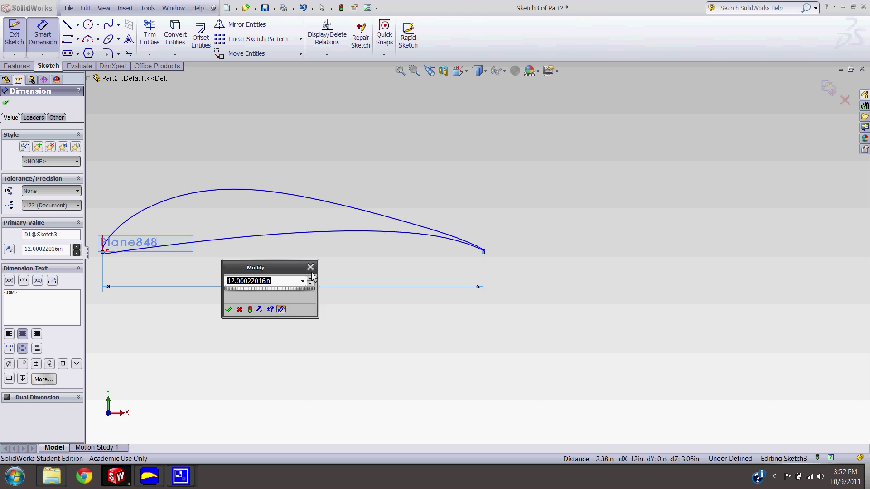
key("Return")
key("Escape")
left_click(274, 290)
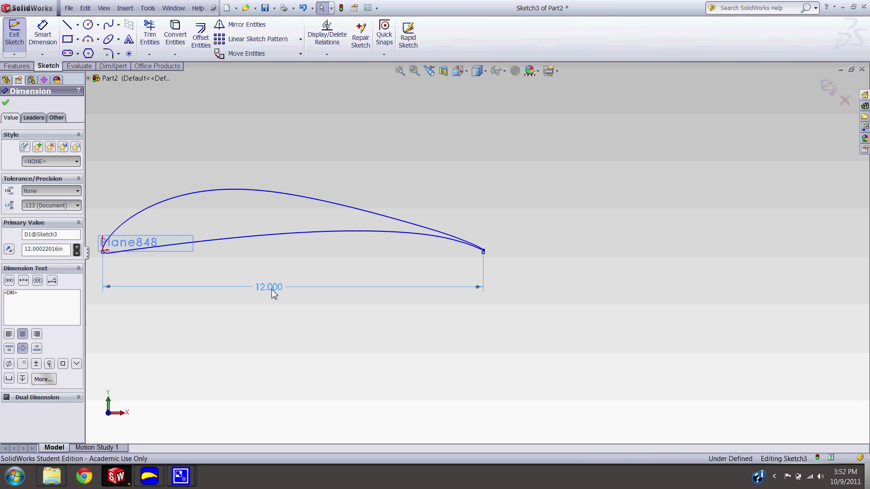
key("Delete")
key("f")
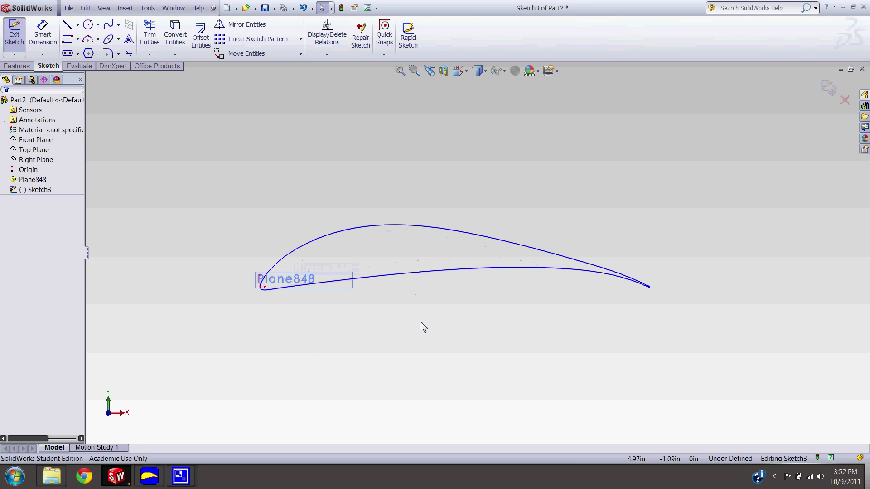
Exit the airfoil sketch and extrude its profile as a Blind boss, entering 3/16 in depth
left_click(14, 31)
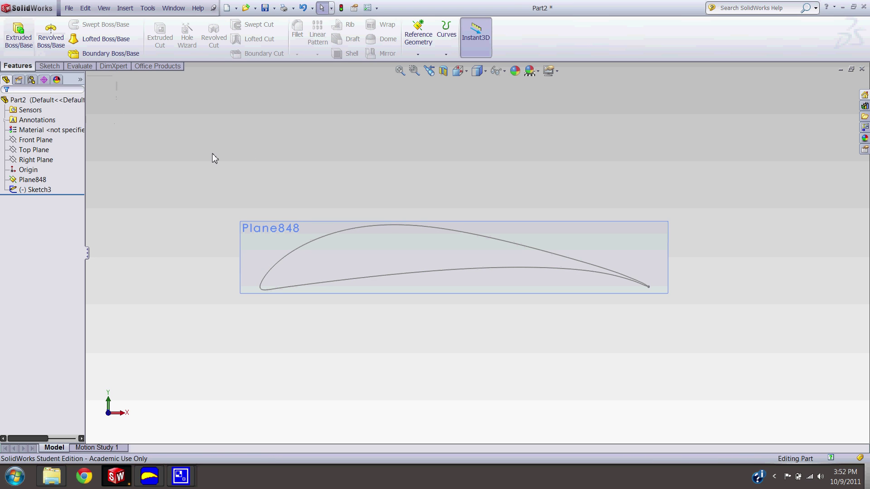
middle_click_drag(297, 243, 324, 282)
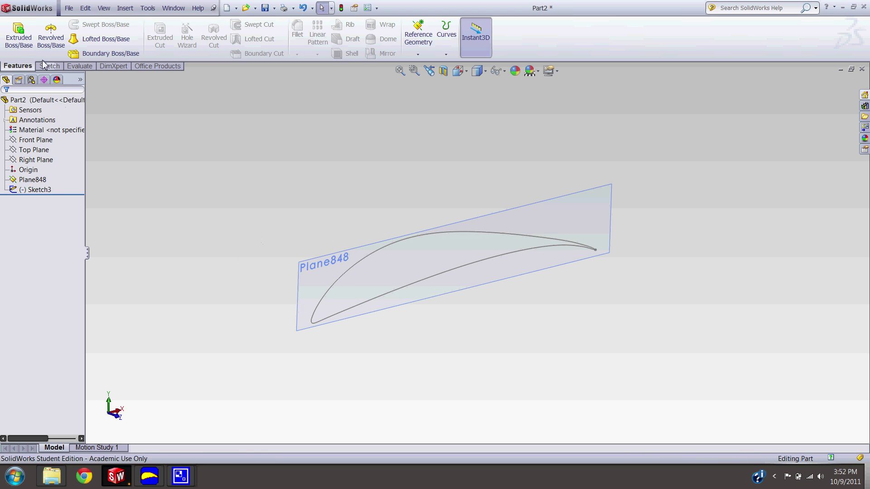
left_click(21, 43)
left_click(340, 283)
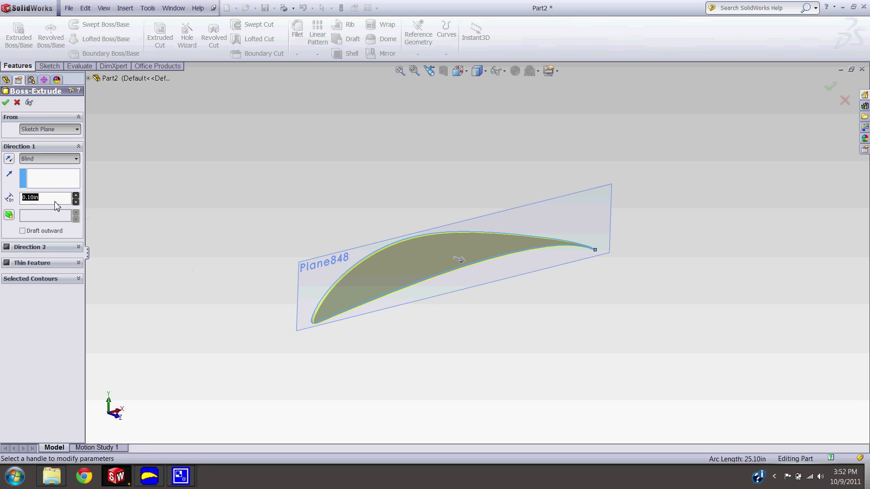
type("3/16")
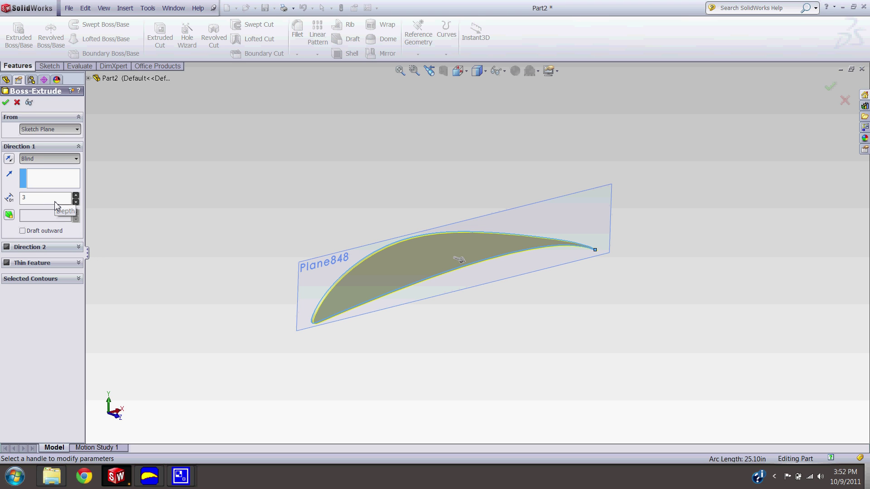